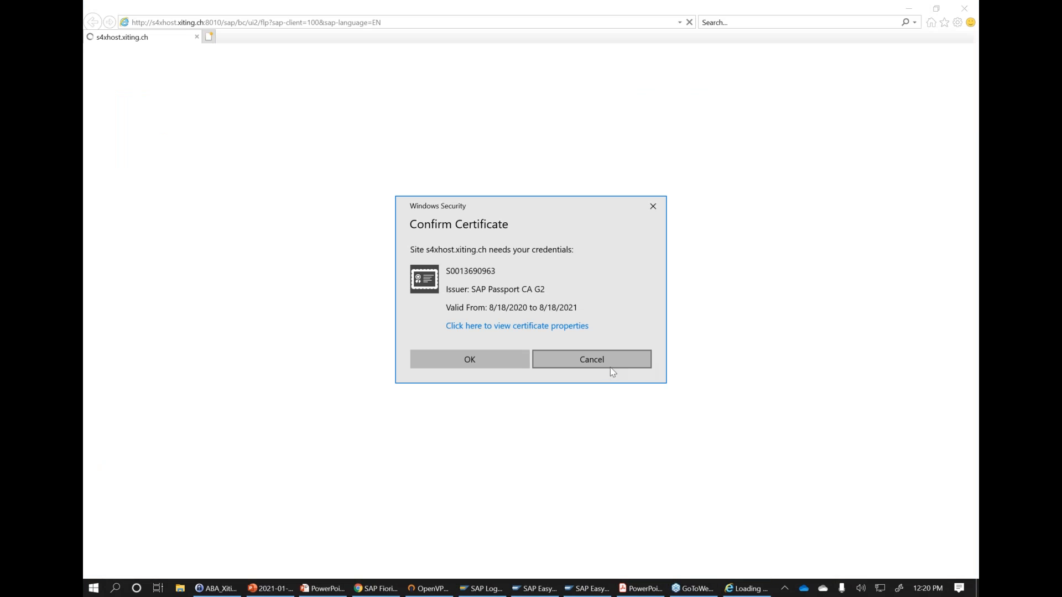
- Launch the Check Material Coverage app, cancel its material search and show the details of the service error
{"action": "left_click", "coordinate": [608, 363]}
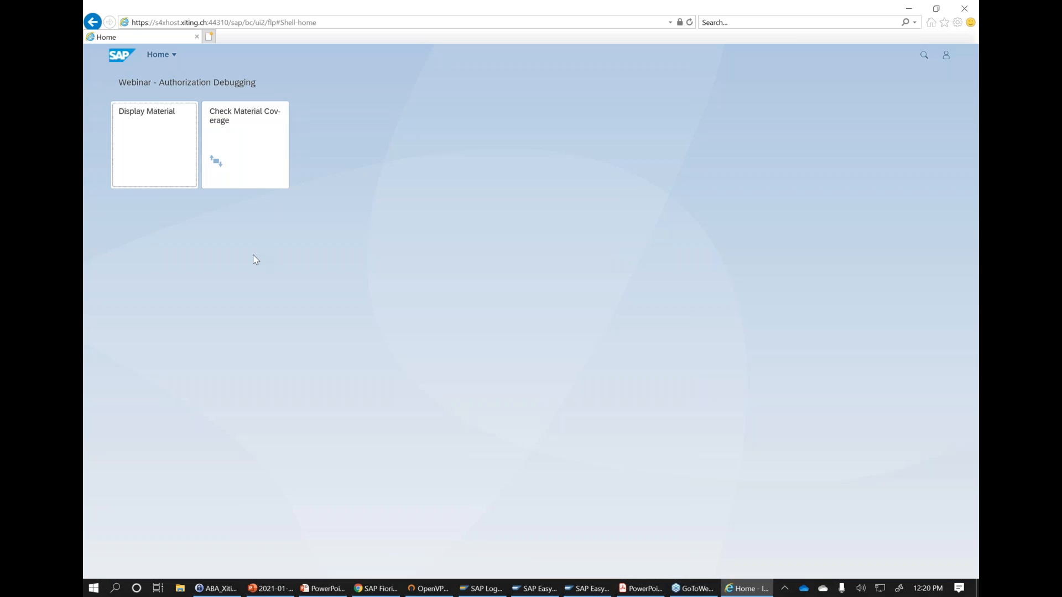
{"action": "left_click", "coordinate": [250, 146]}
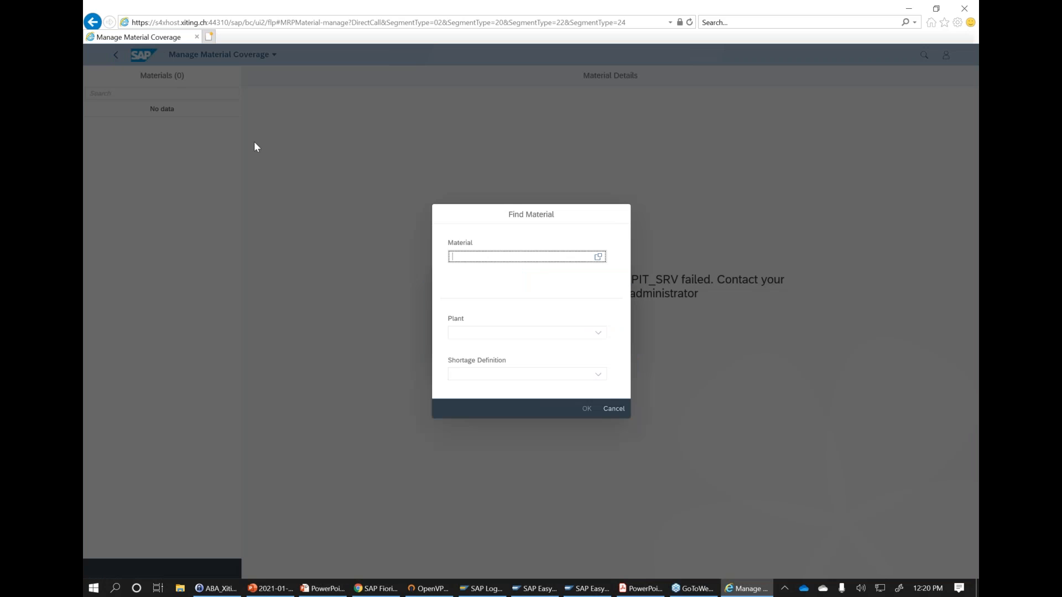
{"action": "left_click", "coordinate": [614, 408]}
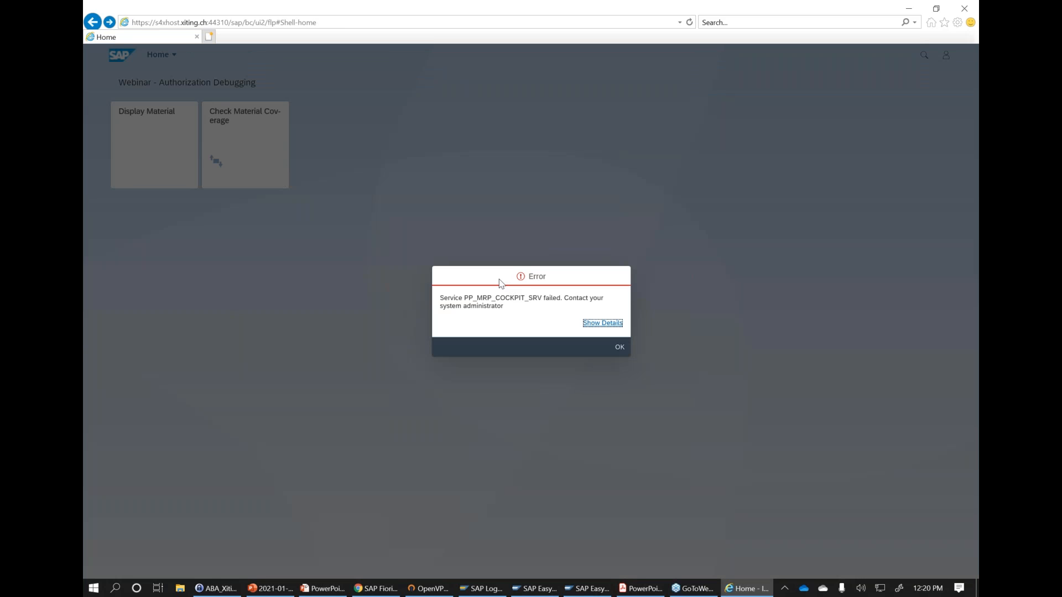
{"action": "left_click", "coordinate": [615, 324]}
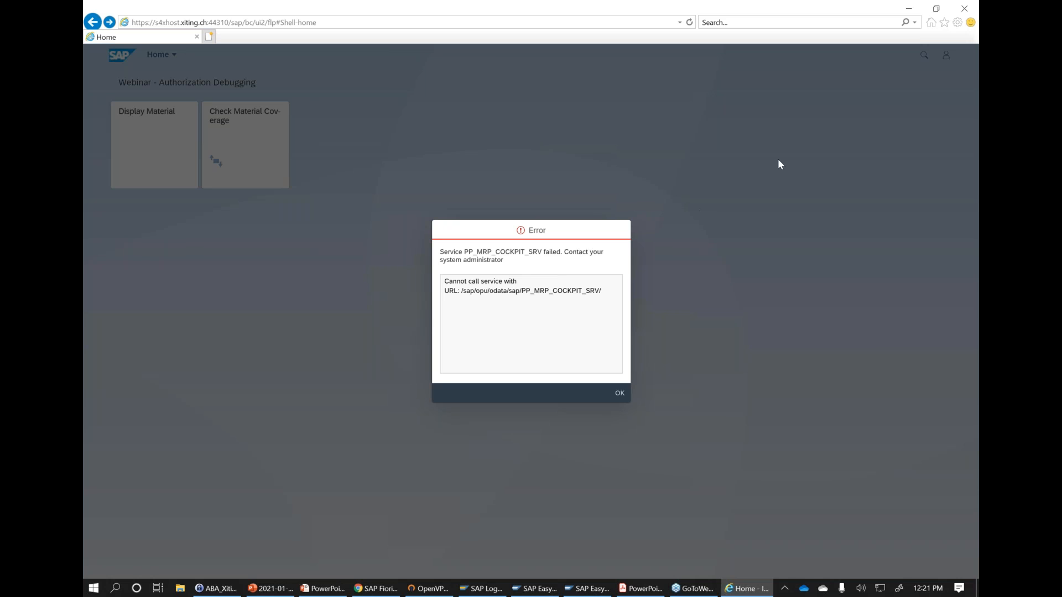
- Reproduce the Check Material Coverage error on the reloaded launchpad with the browser's developer tools console open
{"action": "left_click", "coordinate": [958, 23]}
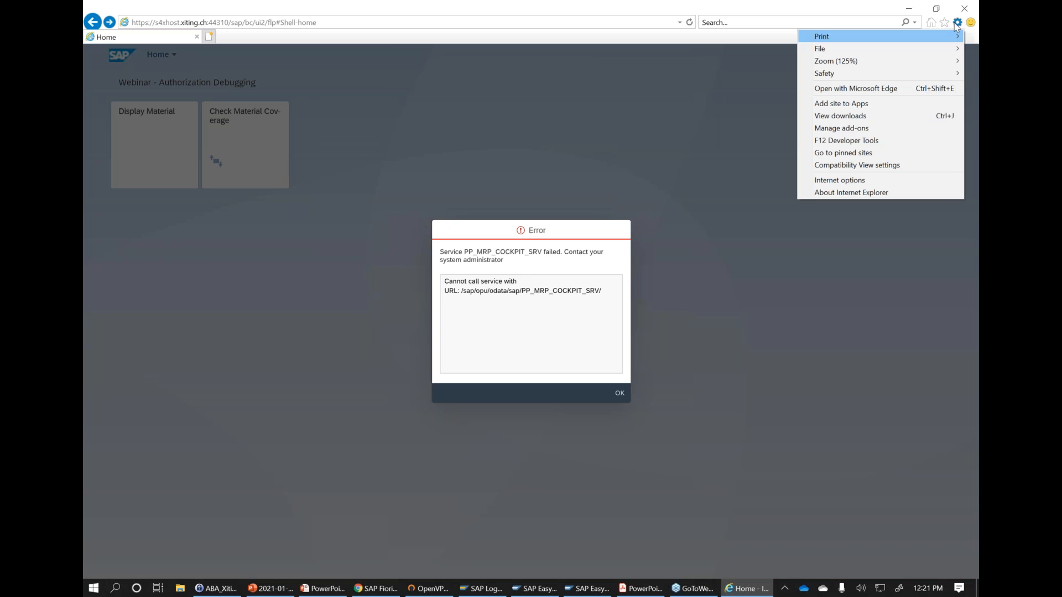
{"action": "left_click", "coordinate": [883, 140]}
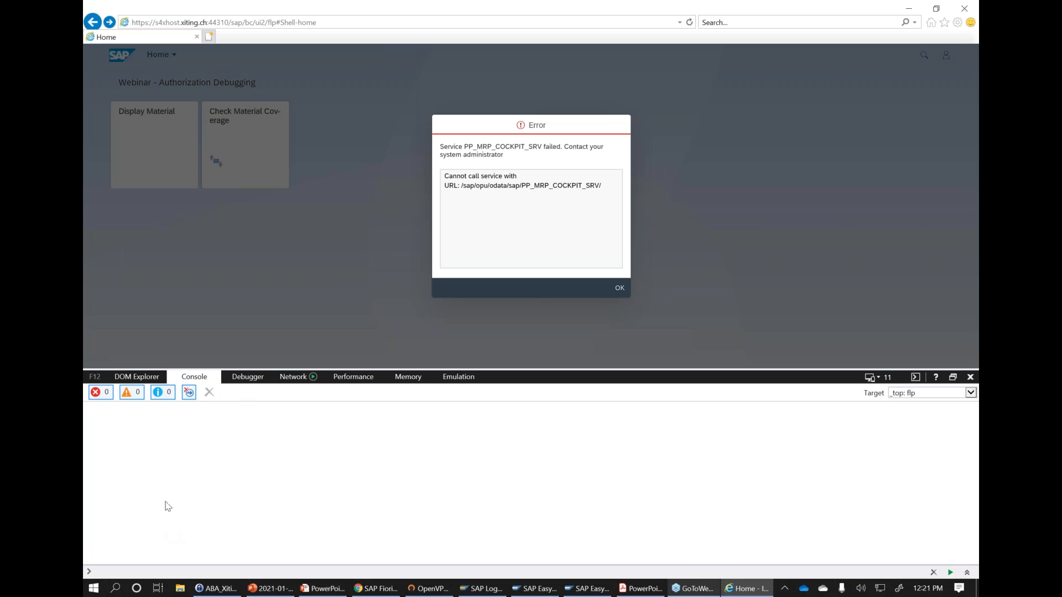
{"action": "left_click", "coordinate": [690, 23]}
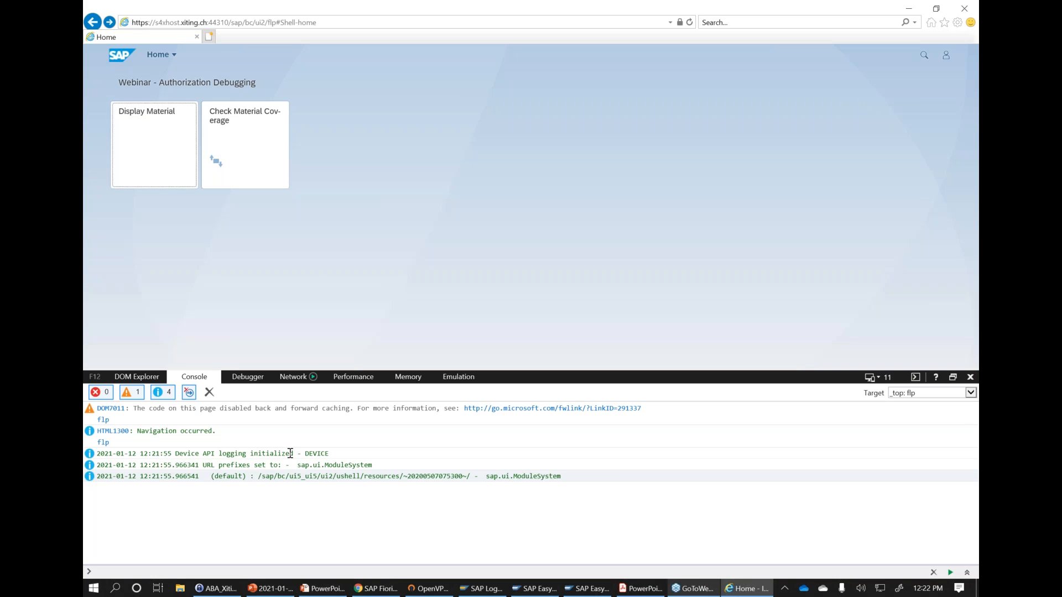
{"action": "left_click", "coordinate": [272, 128]}
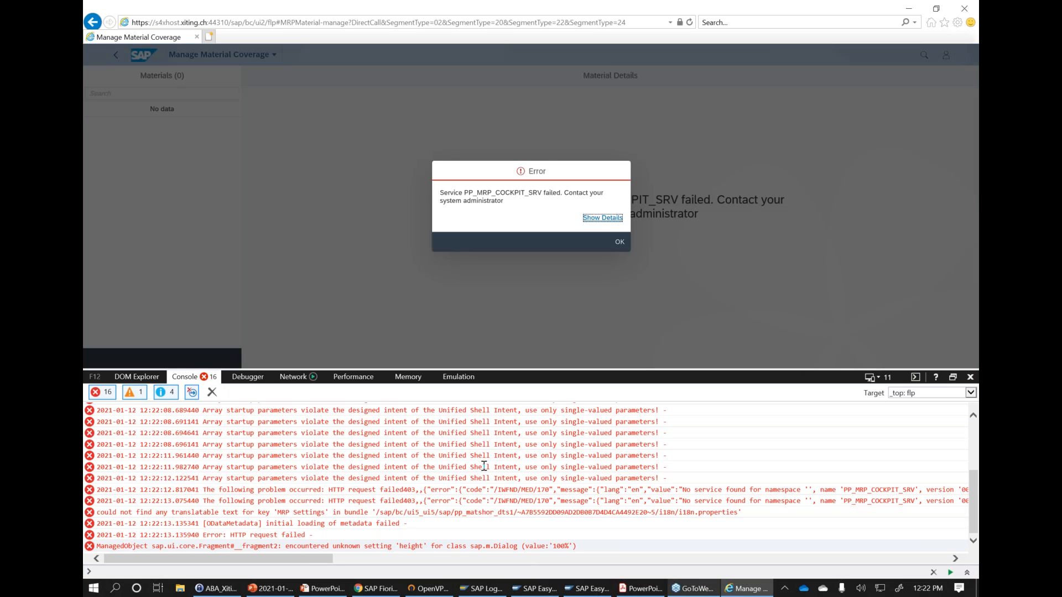
{"action": "left_click", "coordinate": [613, 304]}
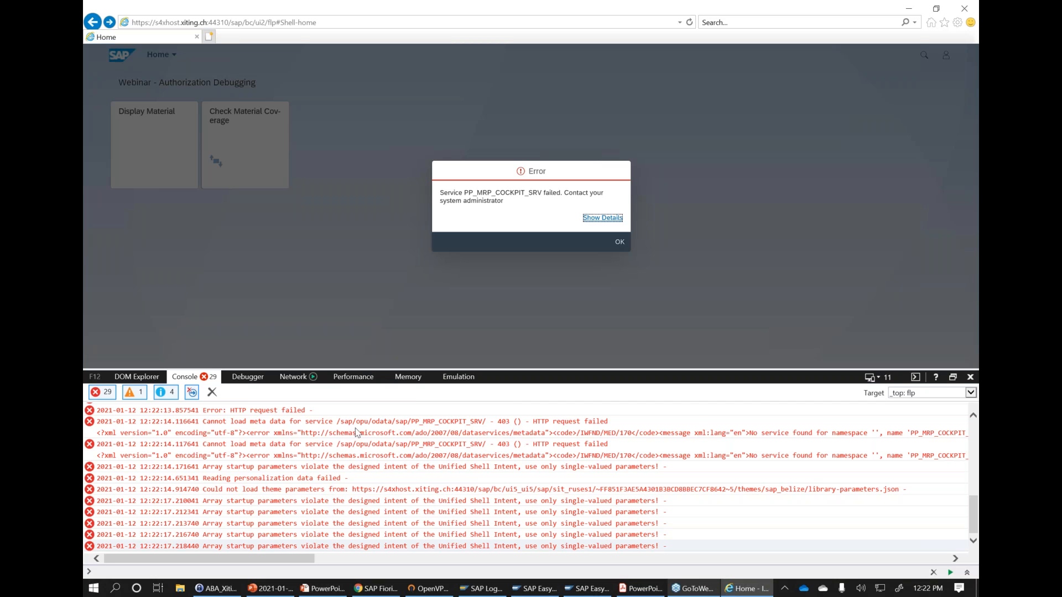
- Examine the console entries on the service metadata request, checking the HTTP status code and the OData service path
{"action": "left_click_drag", "start_coordinate": [202, 421], "coordinate": [616, 422]}
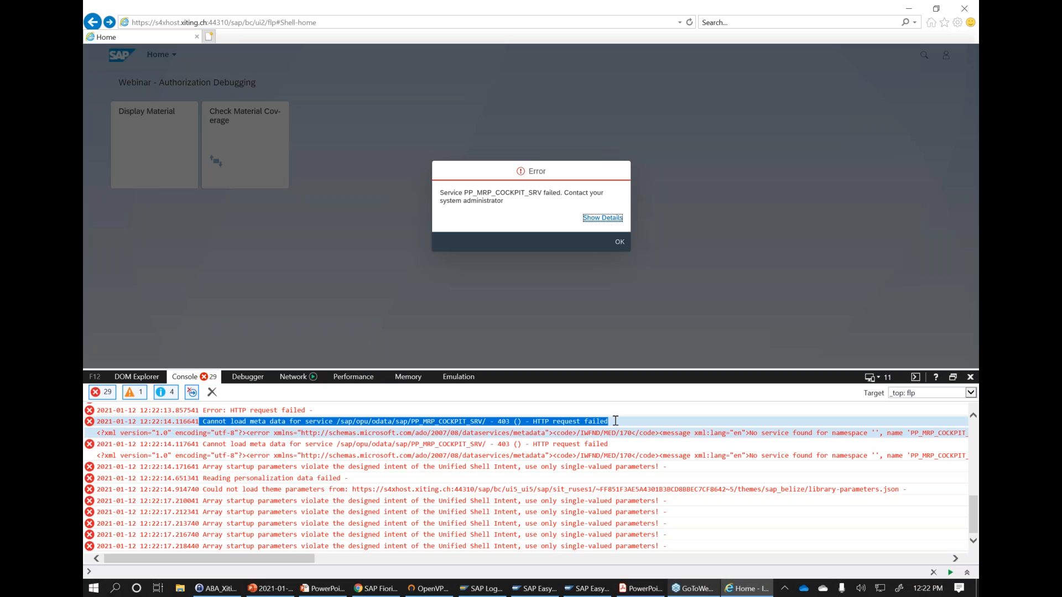
{"action": "left_click", "coordinate": [504, 424]}
{"action": "double_click", "coordinate": [504, 422]}
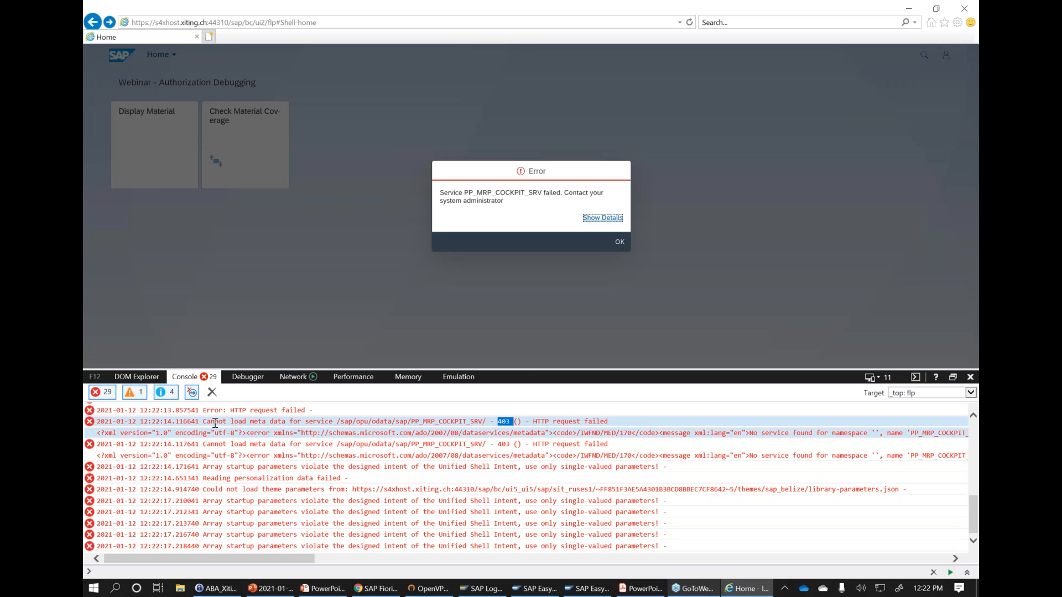
{"action": "left_click_drag", "start_coordinate": [203, 422], "coordinate": [367, 421]}
{"action": "left_click_drag", "start_coordinate": [485, 421], "coordinate": [338, 423]}
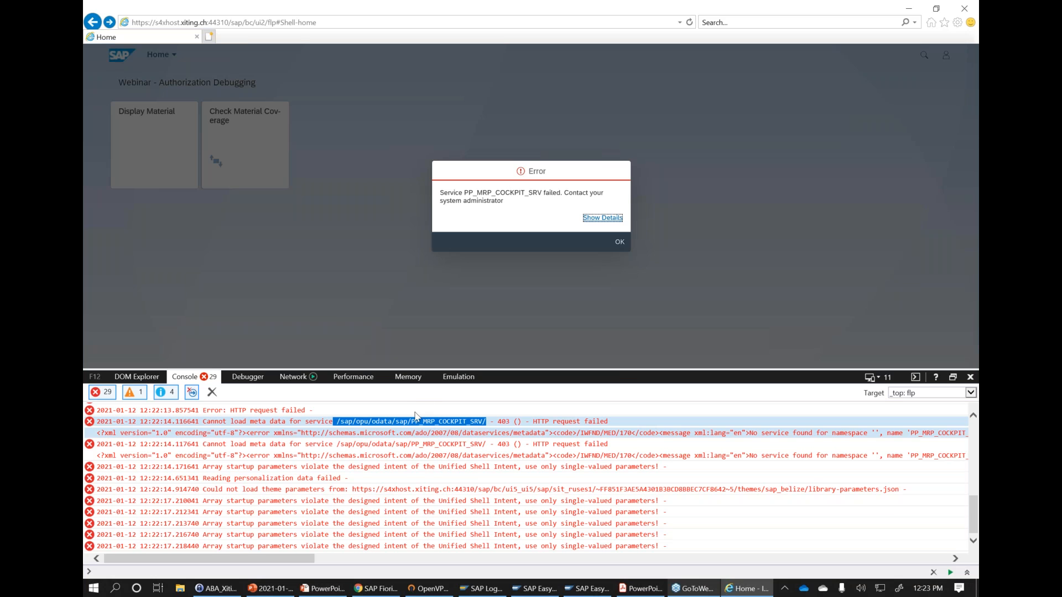
{"action": "scroll", "coordinate": [347, 466], "scroll_direction": "up", "scroll_amount": 2}
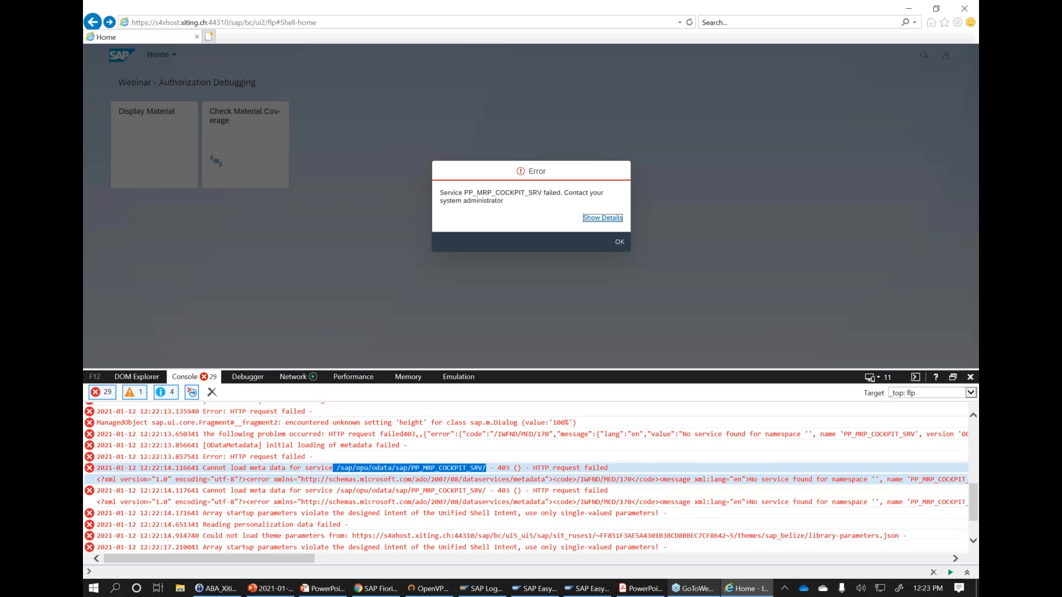
{"action": "scroll", "coordinate": [381, 485], "scroll_direction": "up", "scroll_amount": 1}
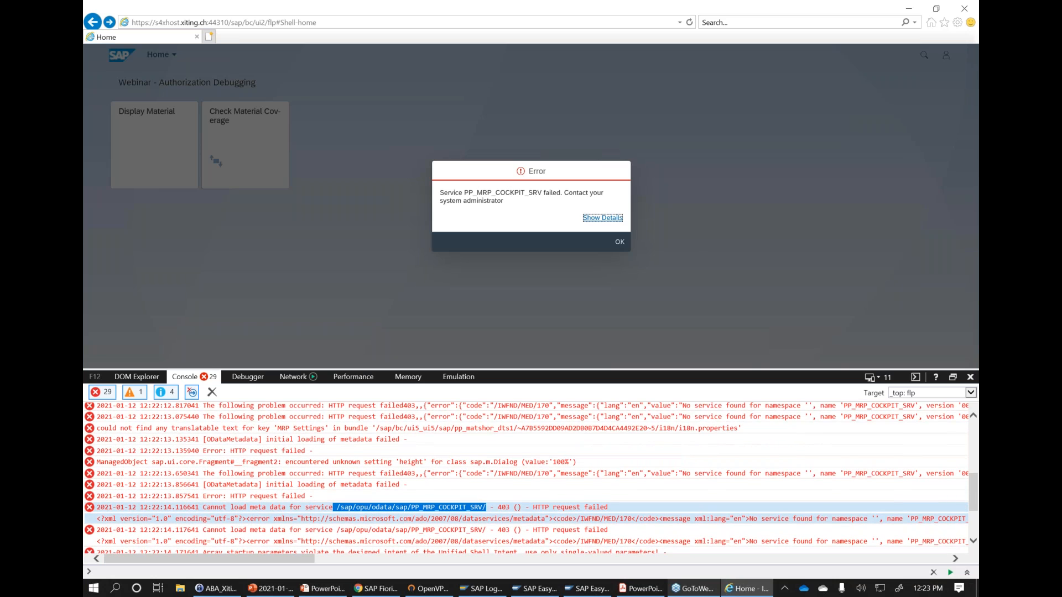
{"action": "scroll", "coordinate": [382, 486], "scroll_direction": "down", "scroll_amount": 3}
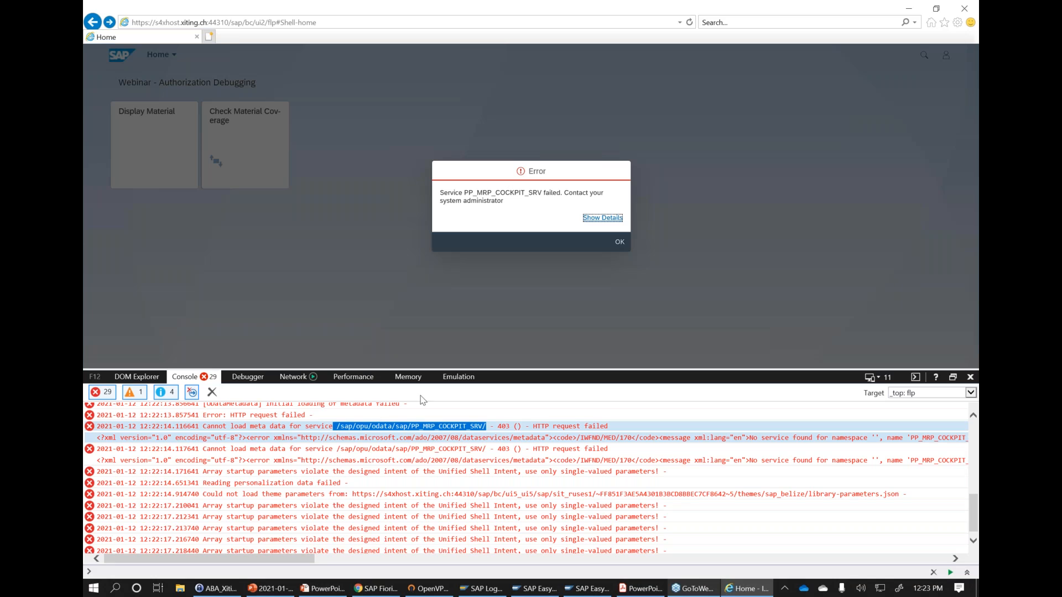
{"action": "left_click", "coordinate": [401, 426]}
{"action": "left_click_drag", "start_coordinate": [483, 427], "coordinate": [345, 426]}
{"action": "left_click", "coordinate": [485, 425]}
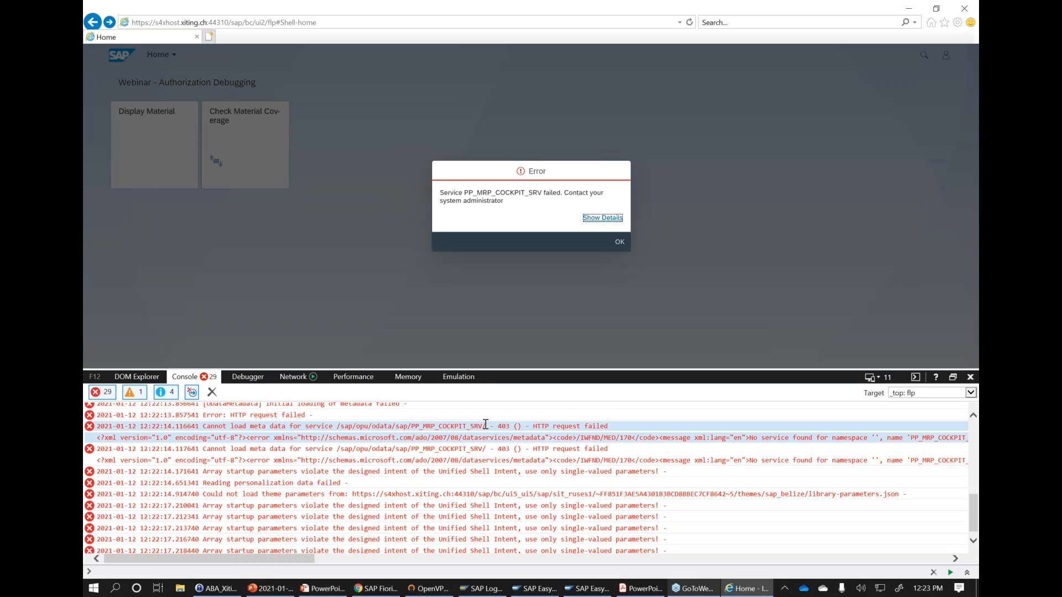
- Switch to the SAP Easy Access session, open the SAP Gateway Error Log and read the latest entry's full error text
{"action": "left_click", "coordinate": [534, 588]}
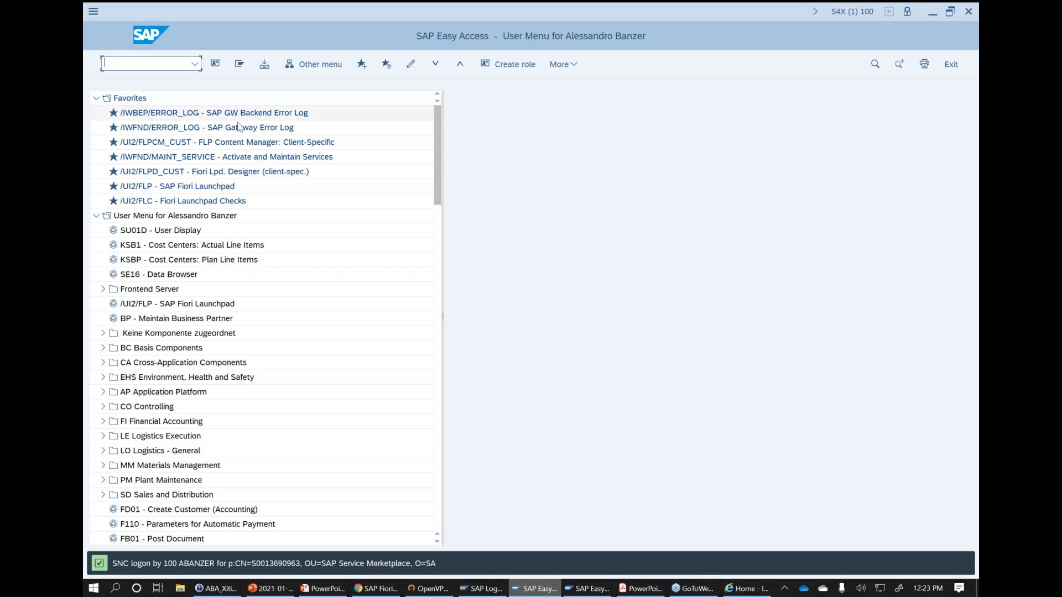
{"action": "left_click", "coordinate": [206, 131]}
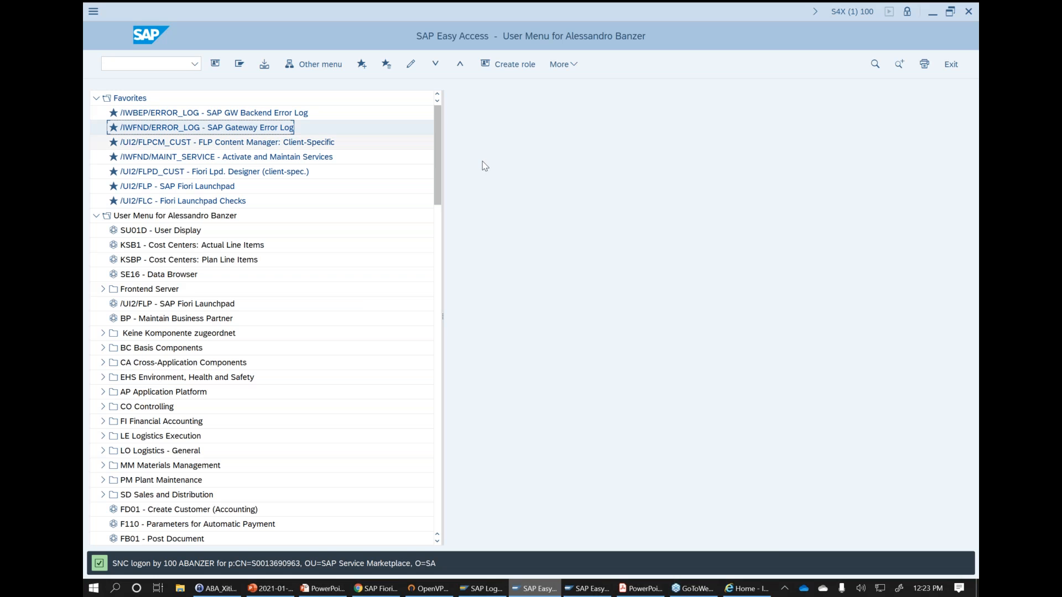
{"action": "double_click", "coordinate": [254, 129]}
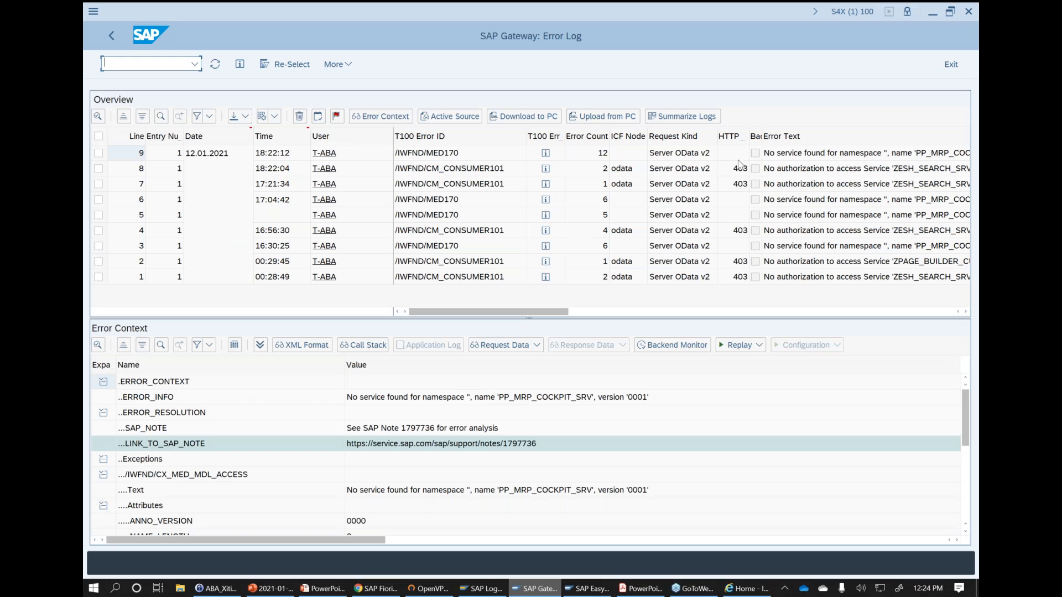
{"action": "left_click", "coordinate": [807, 155]}
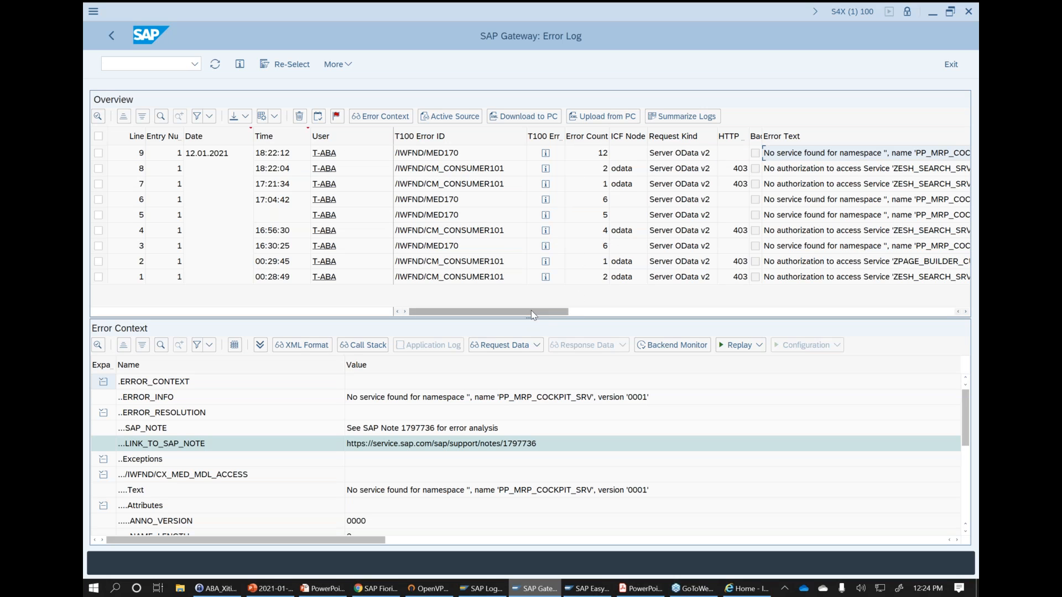
{"action": "left_click_drag", "start_coordinate": [530, 311], "coordinate": [598, 313]}
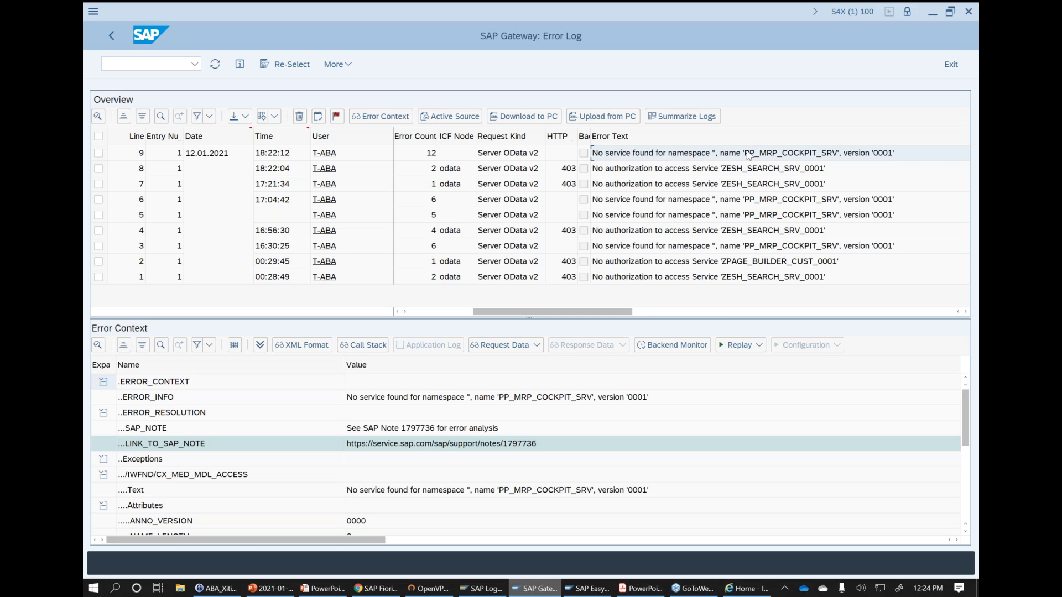
{"action": "scroll", "coordinate": [752, 157], "scroll_direction": "right", "scroll_amount": 1}
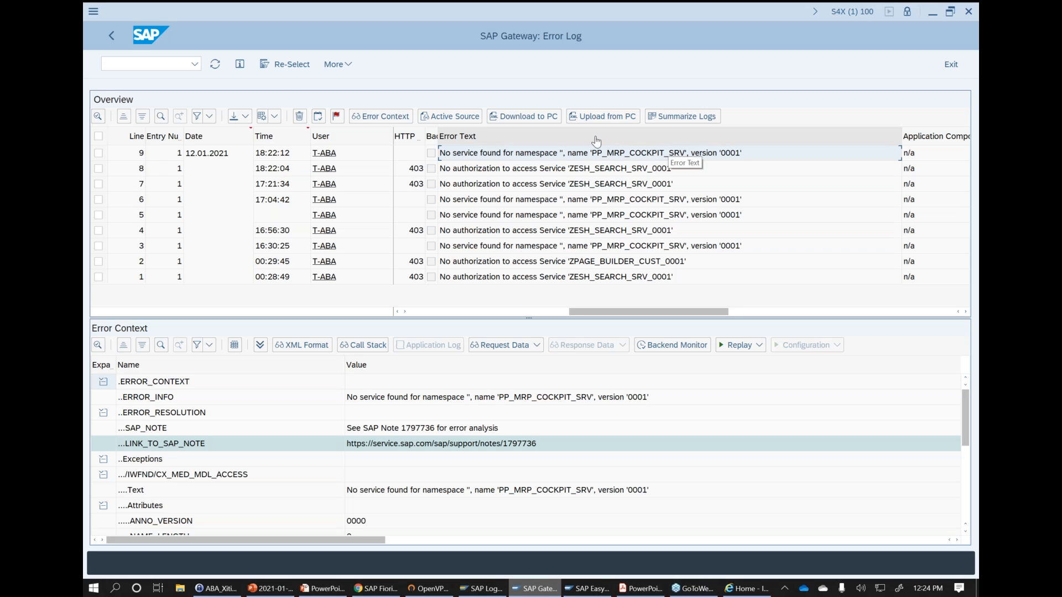
- Leave the error log and search the client-specific Launchpad Content Manager for the catalog z_webinar_debugging
{"action": "left_click", "coordinate": [284, 86]}
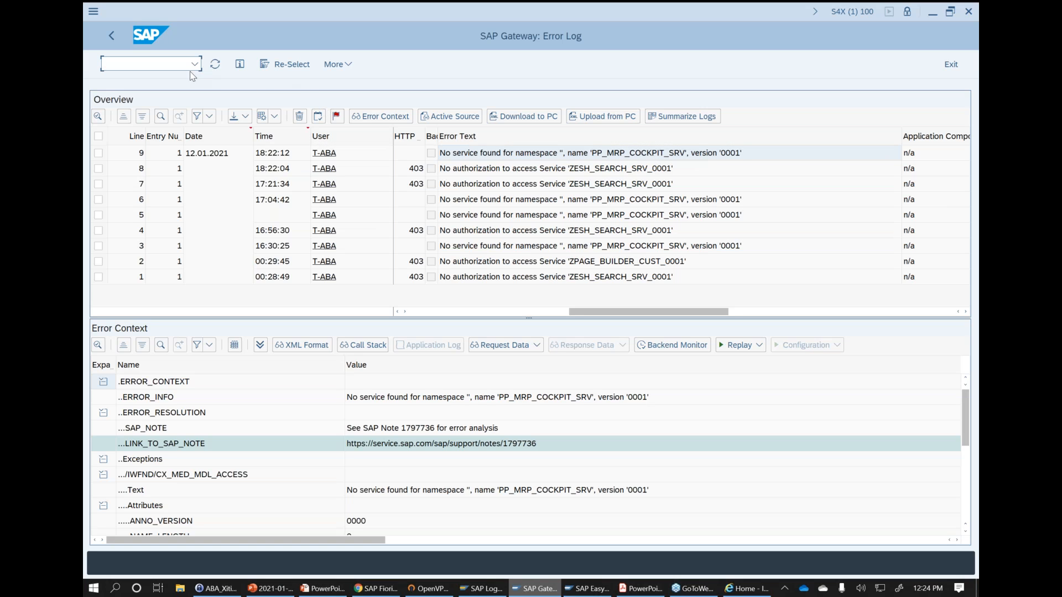
{"action": "type", "text": "/n"}
{"action": "key", "text": "Return"}
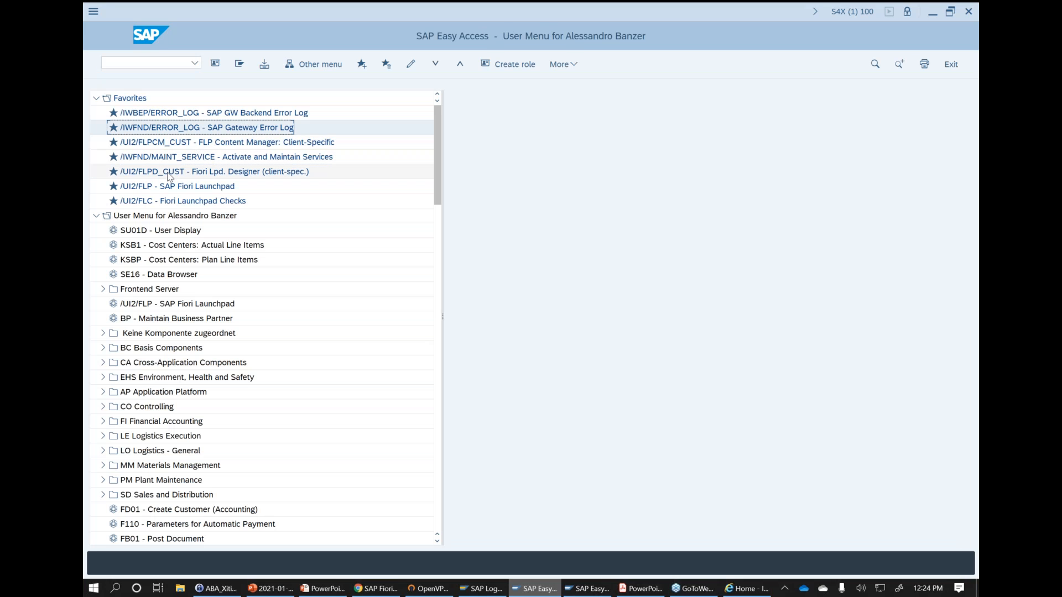
{"action": "double_click", "coordinate": [163, 145]}
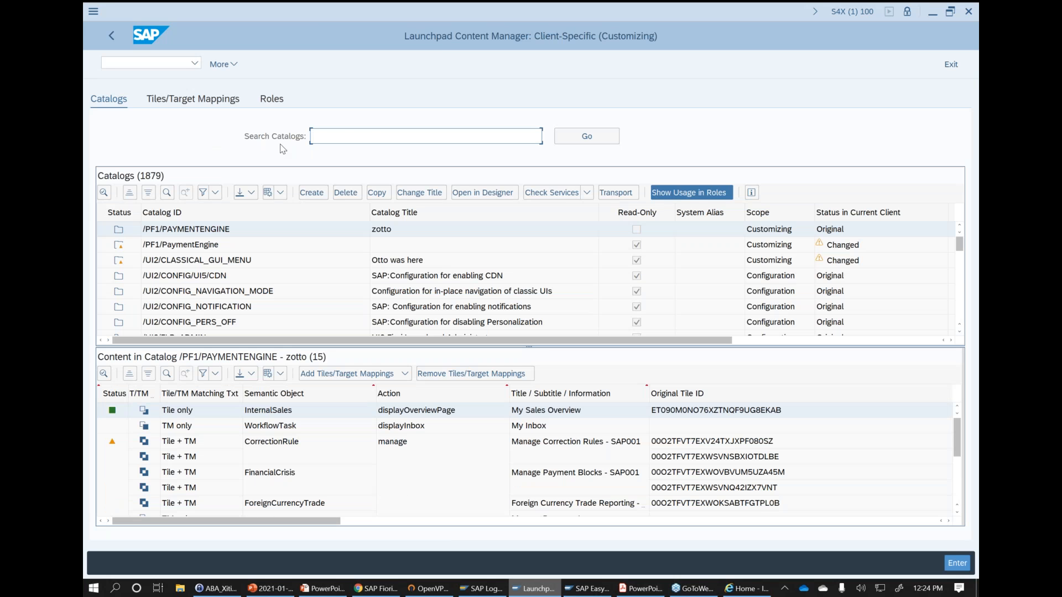
{"action": "type", "text": "z"}
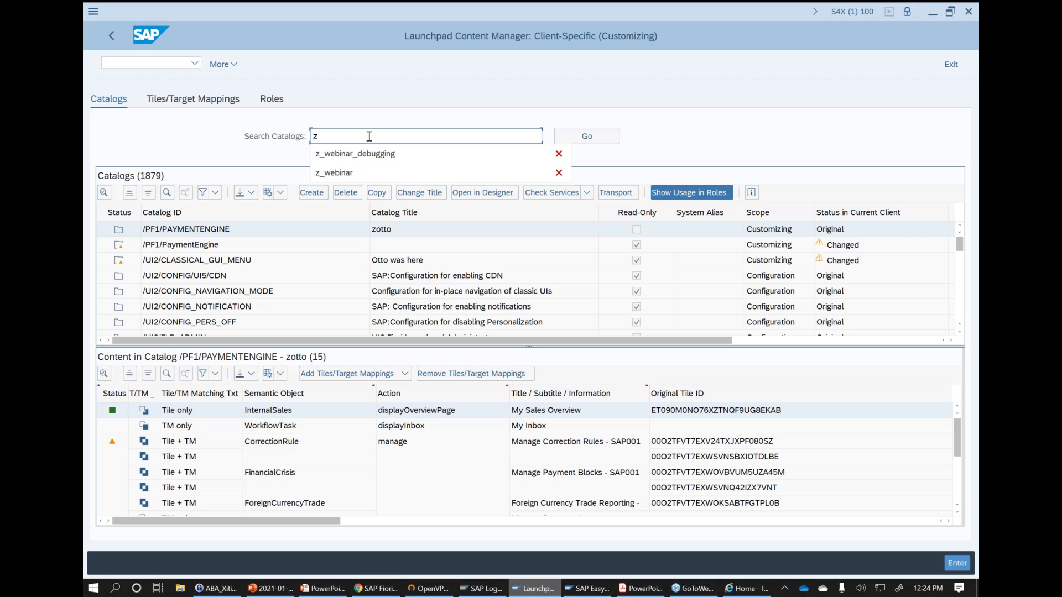
{"action": "left_click", "coordinate": [374, 159]}
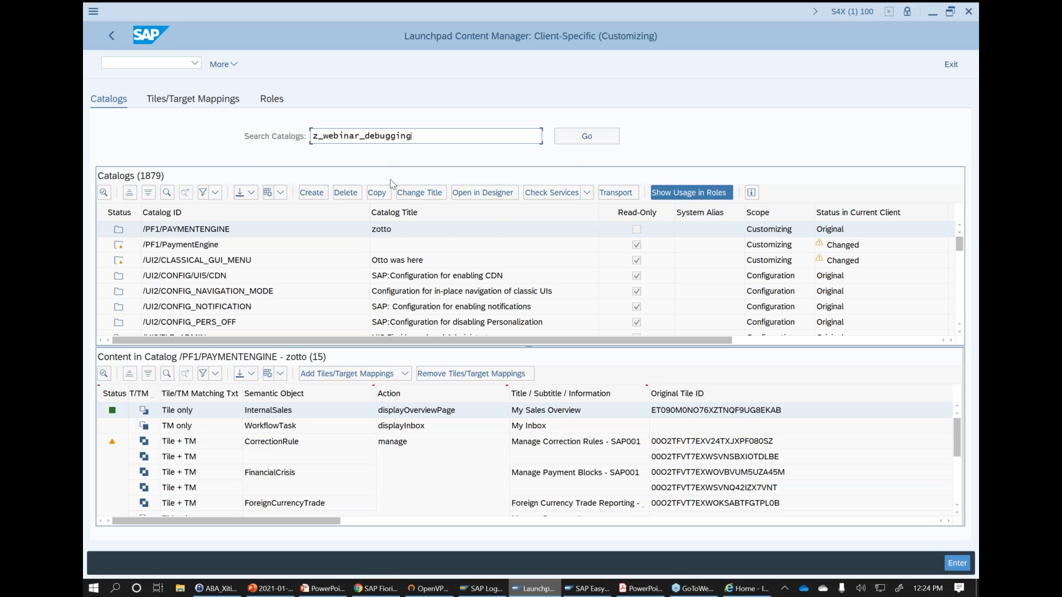
{"action": "key", "text": "Return"}
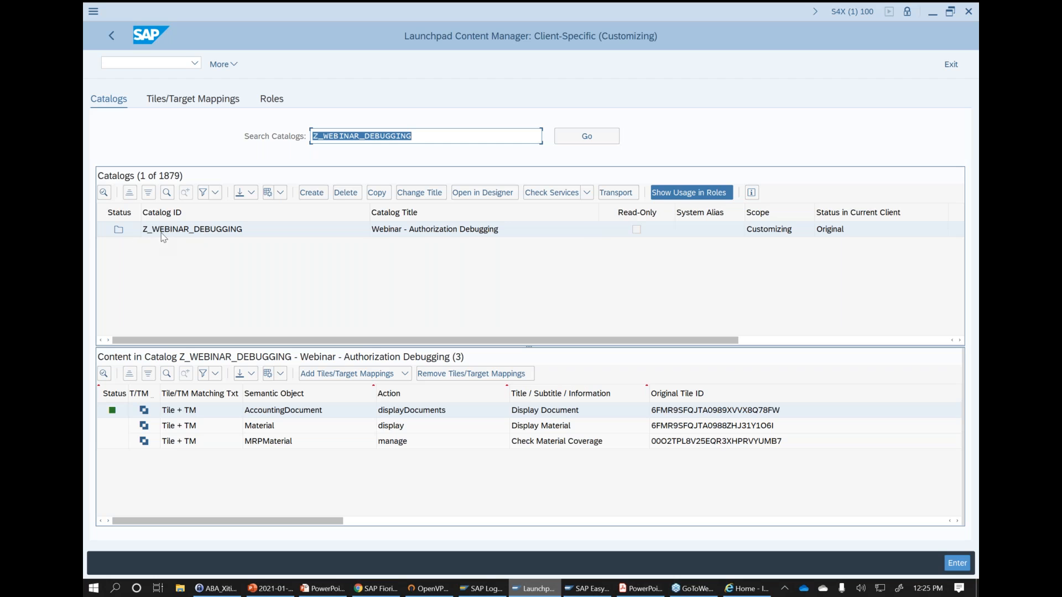
- Run Check and Show Services for the Z_WEBINAR_DEBUGGING catalog and review the status information of PP_MRP_COCKPIT_SRV
{"action": "left_click", "coordinate": [588, 193]}
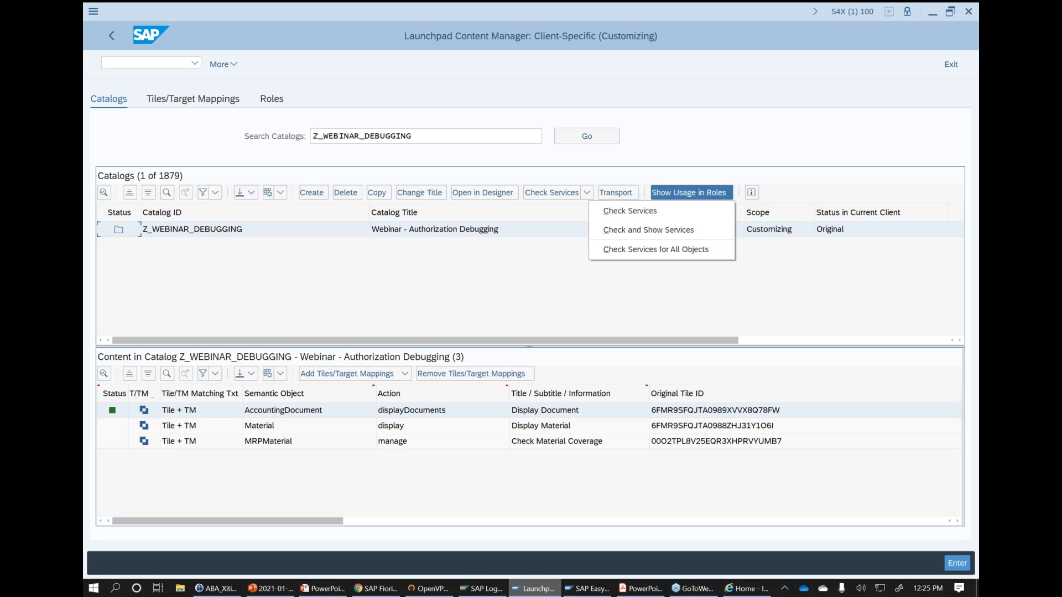
{"action": "left_click", "coordinate": [617, 233]}
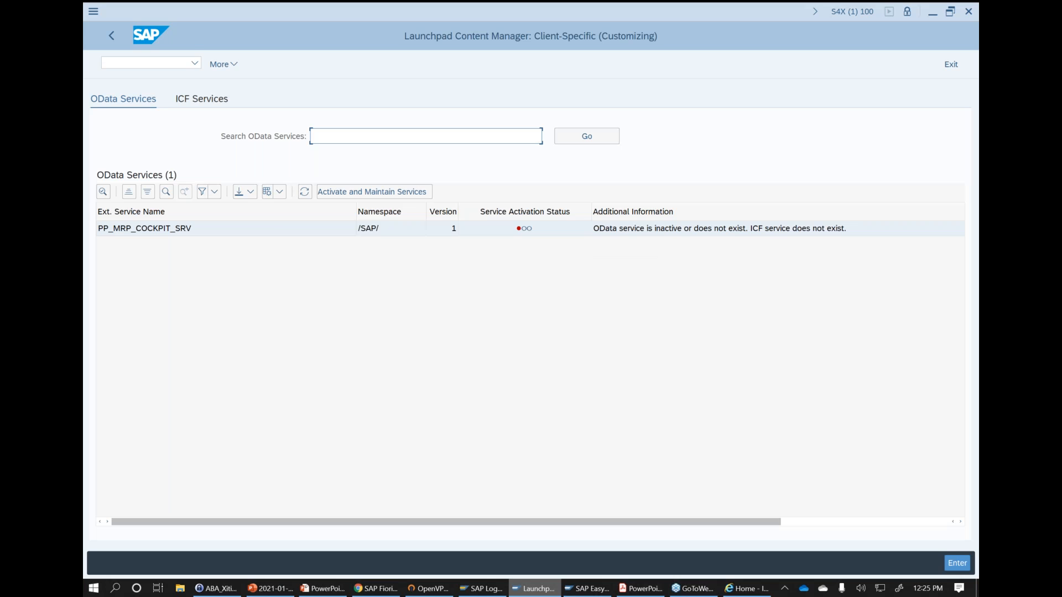
{"action": "left_click", "coordinate": [151, 232]}
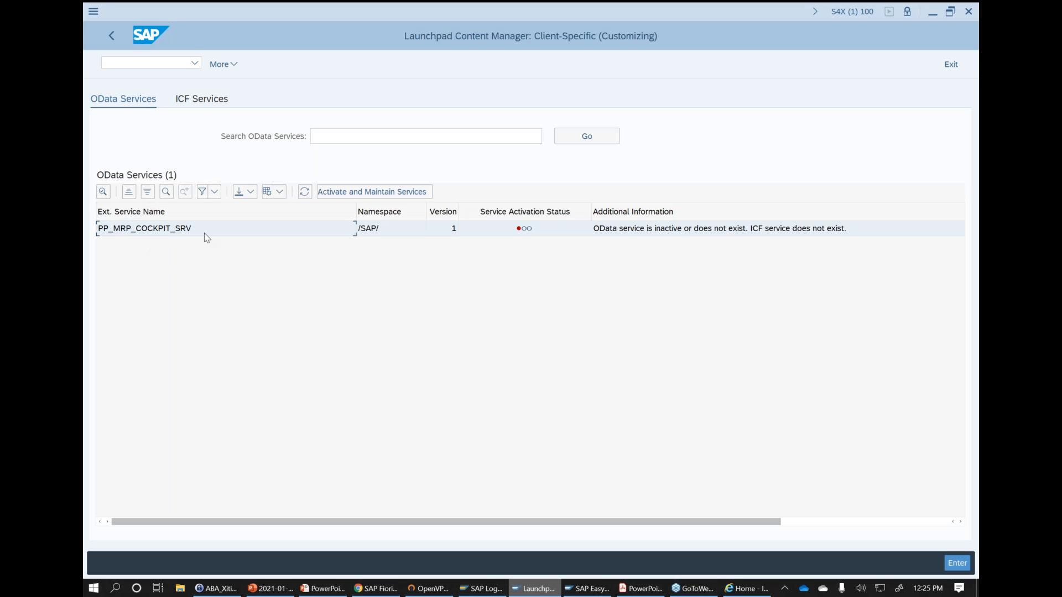
{"action": "left_click", "coordinate": [664, 232]}
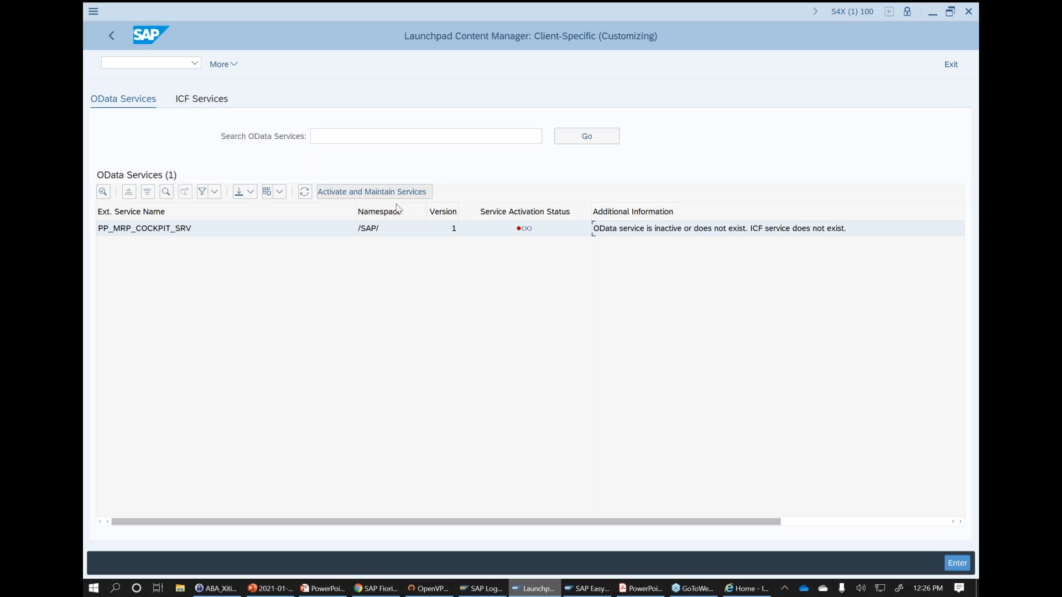
- Switch to the PowerPoint presentation
{"action": "left_click", "coordinate": [310, 589]}
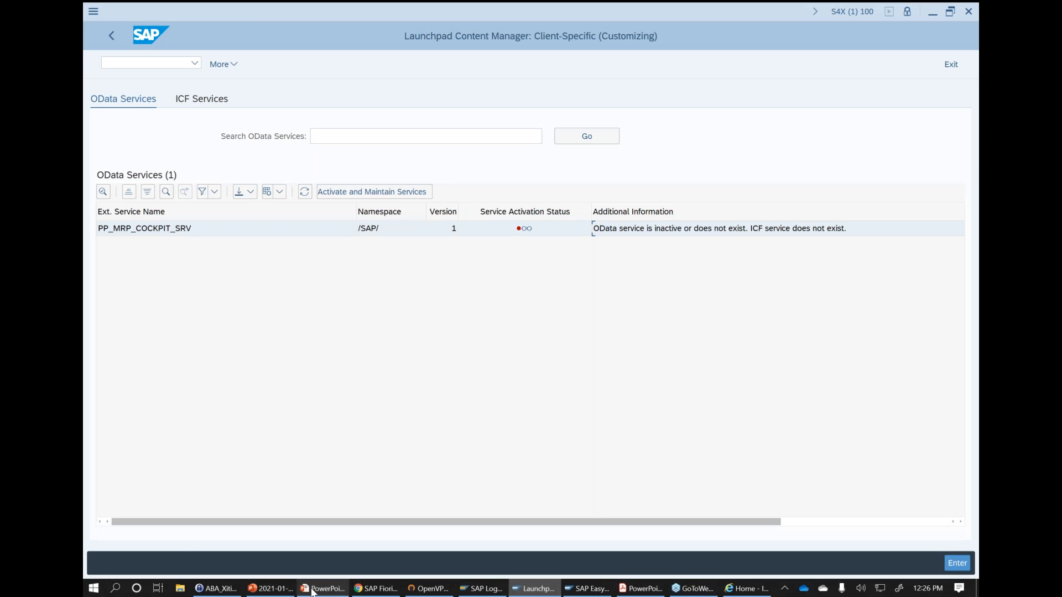
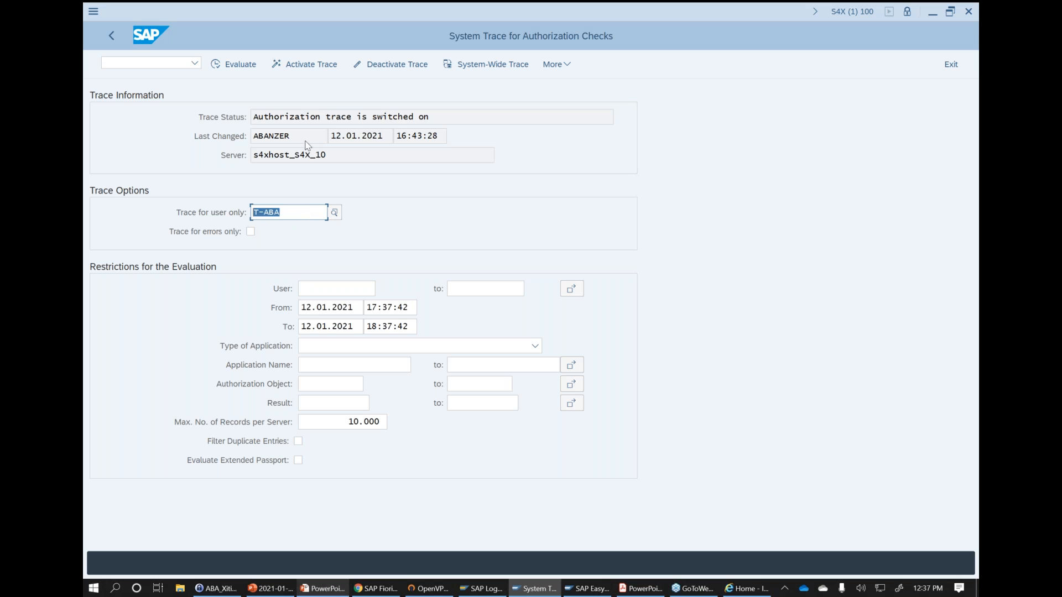
- Evaluate the authorization trace for T-ABA and review its application, result, authorization object and field value columns
{"action": "left_click", "coordinate": [246, 65]}
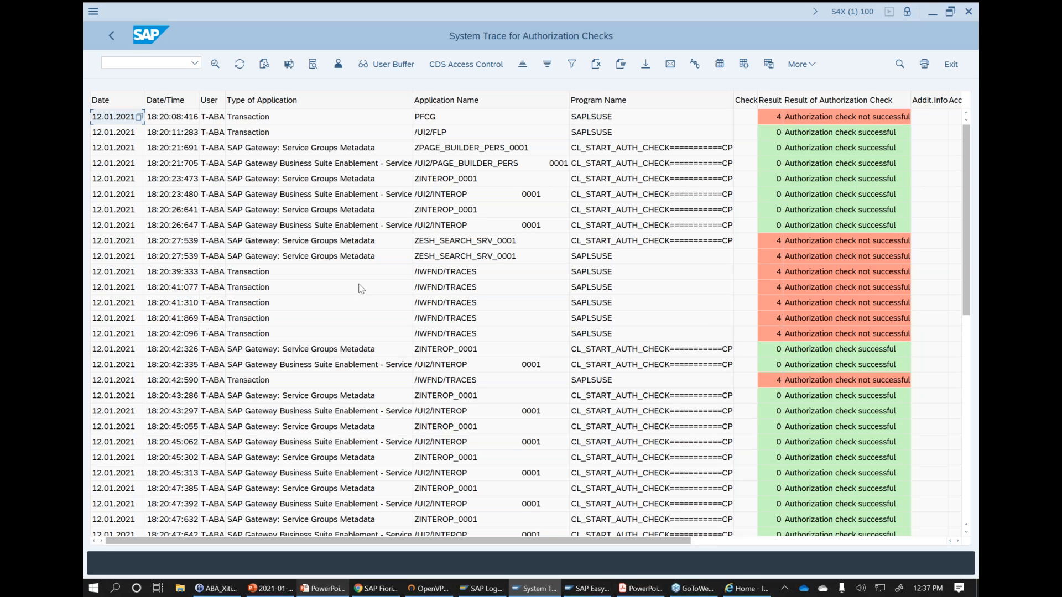
{"action": "left_click", "coordinate": [209, 106]}
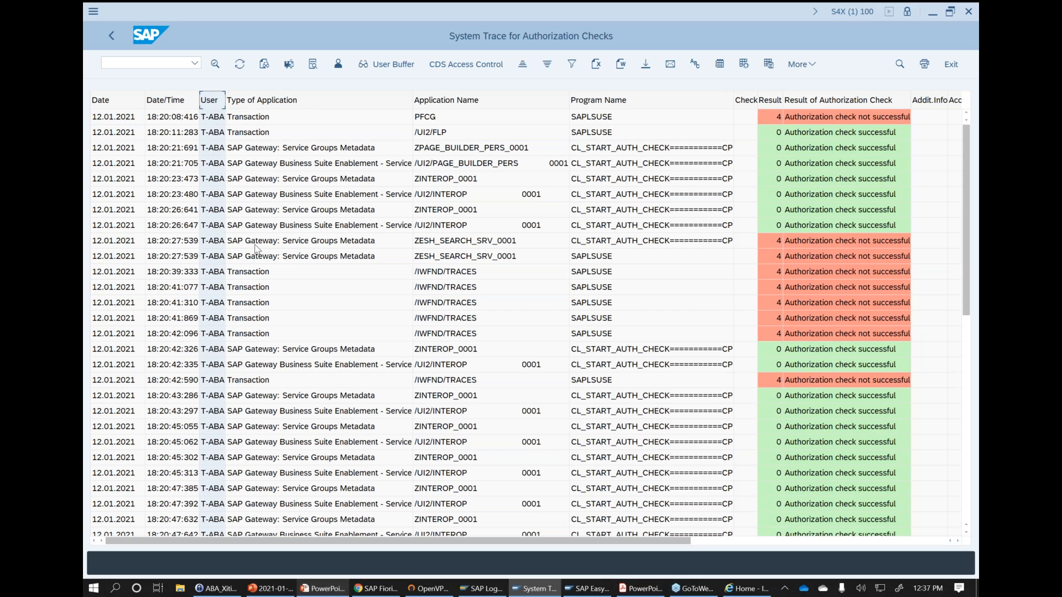
{"action": "left_click", "coordinate": [295, 104]}
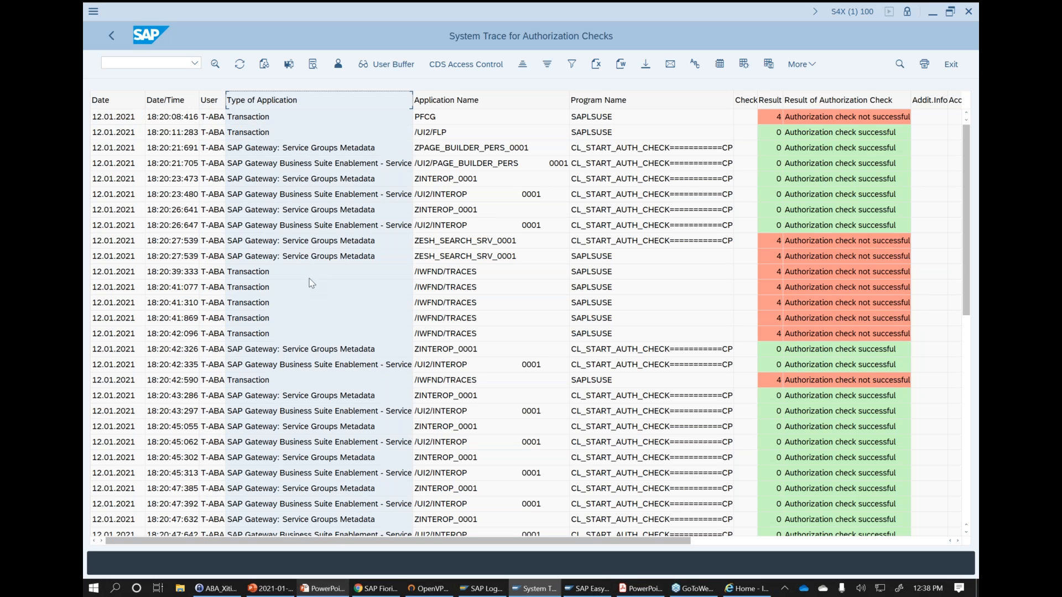
{"action": "left_click", "coordinate": [523, 103]}
{"action": "left_click", "coordinate": [775, 106]}
{"action": "left_click", "coordinate": [824, 105]}
{"action": "left_click", "coordinate": [775, 104]}
{"action": "left_click", "coordinate": [822, 102]}
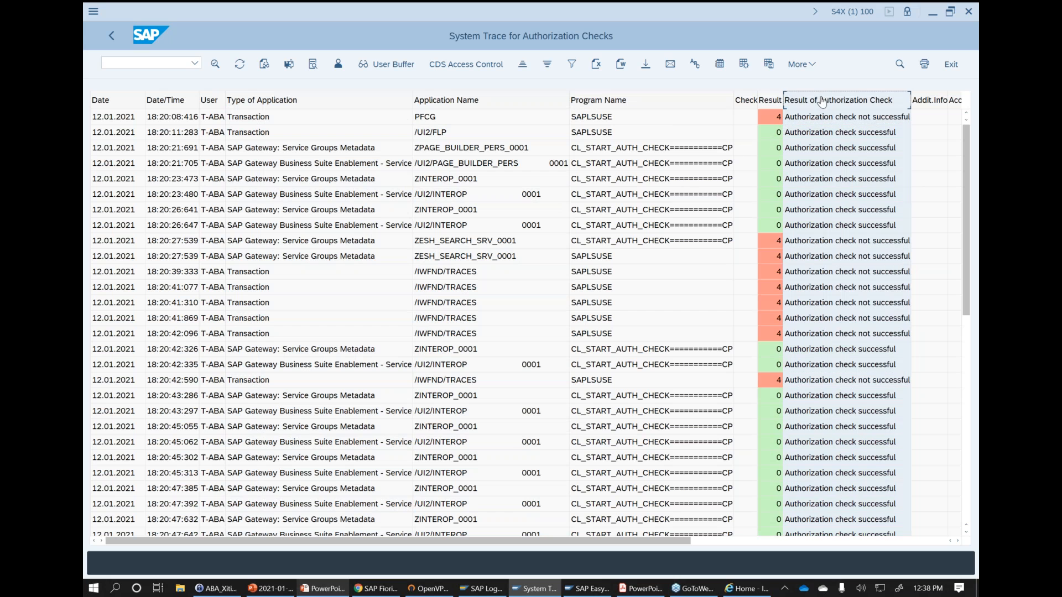
{"action": "left_click", "coordinate": [928, 543]}
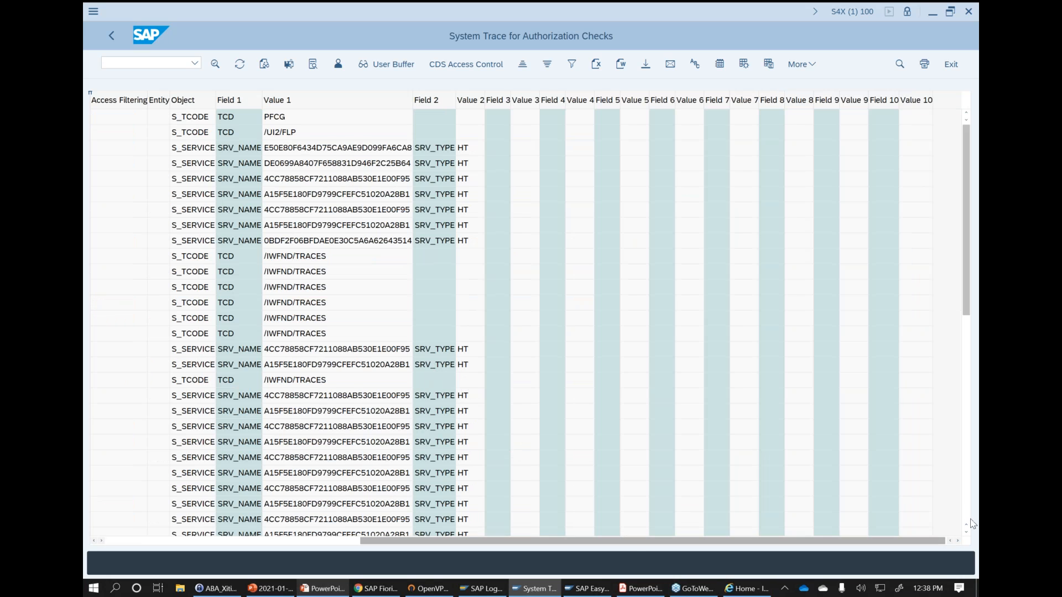
{"action": "left_click", "coordinate": [969, 408]}
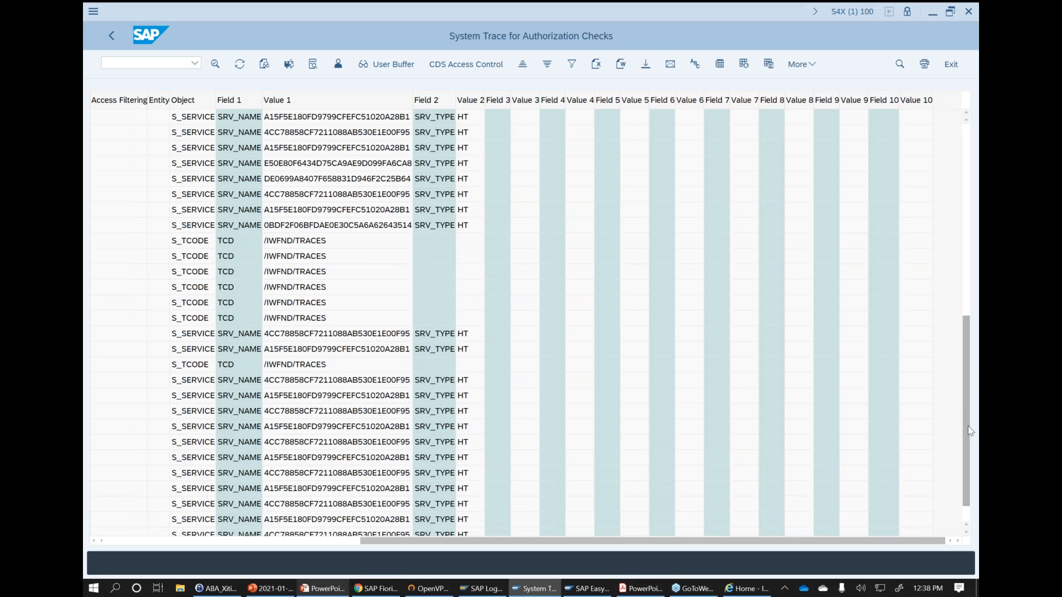
- Return to the trace selection, set the start time to 15:37:42 and evaluate the trace again
{"action": "key", "text": "F3"}
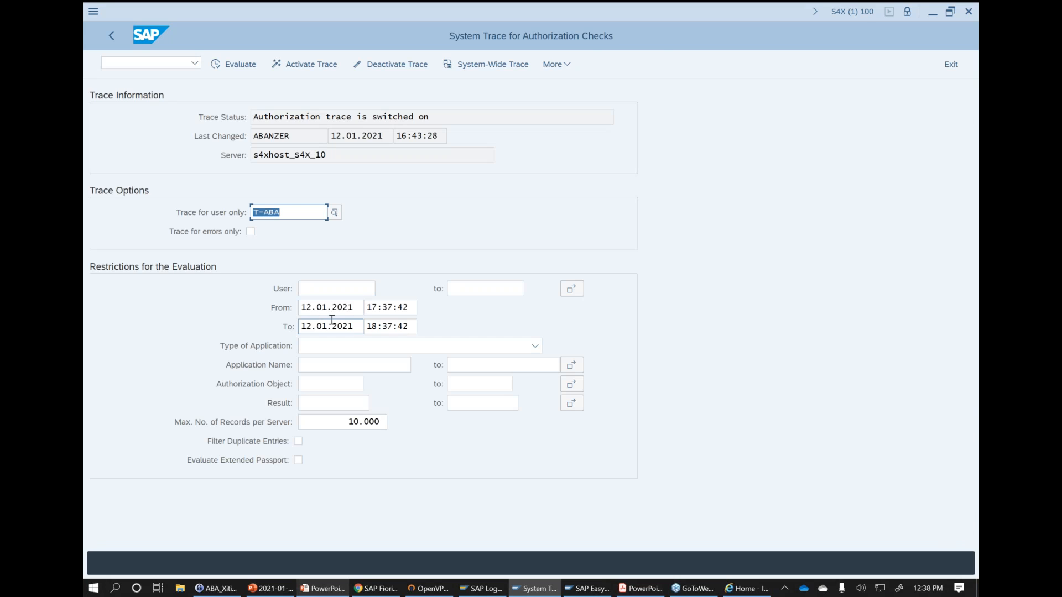
{"action": "left_click_drag", "start_coordinate": [378, 309], "coordinate": [372, 311]}
{"action": "type", "text": "5"}
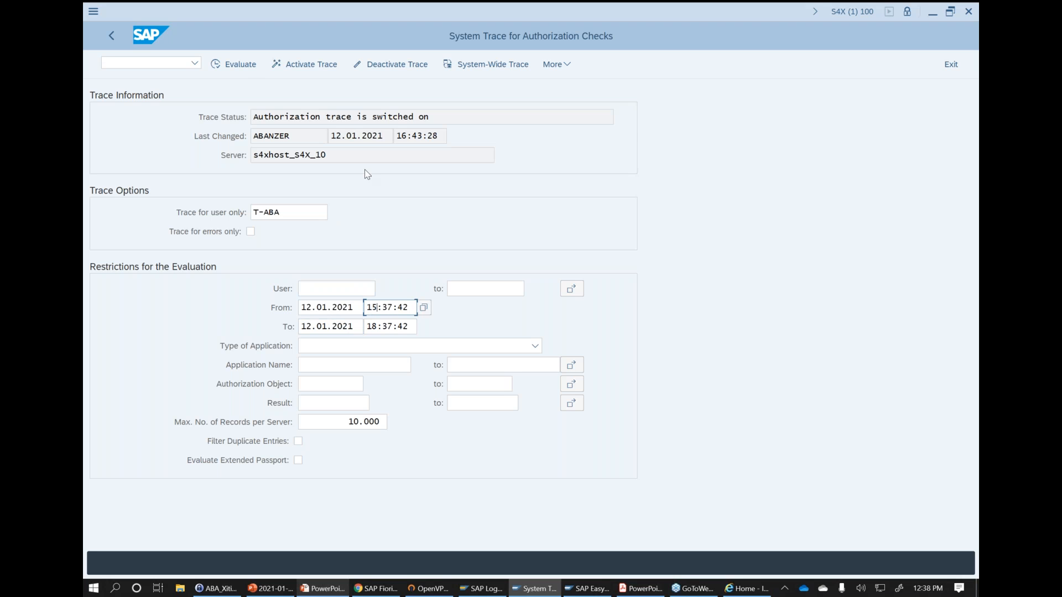
{"action": "left_click", "coordinate": [250, 66]}
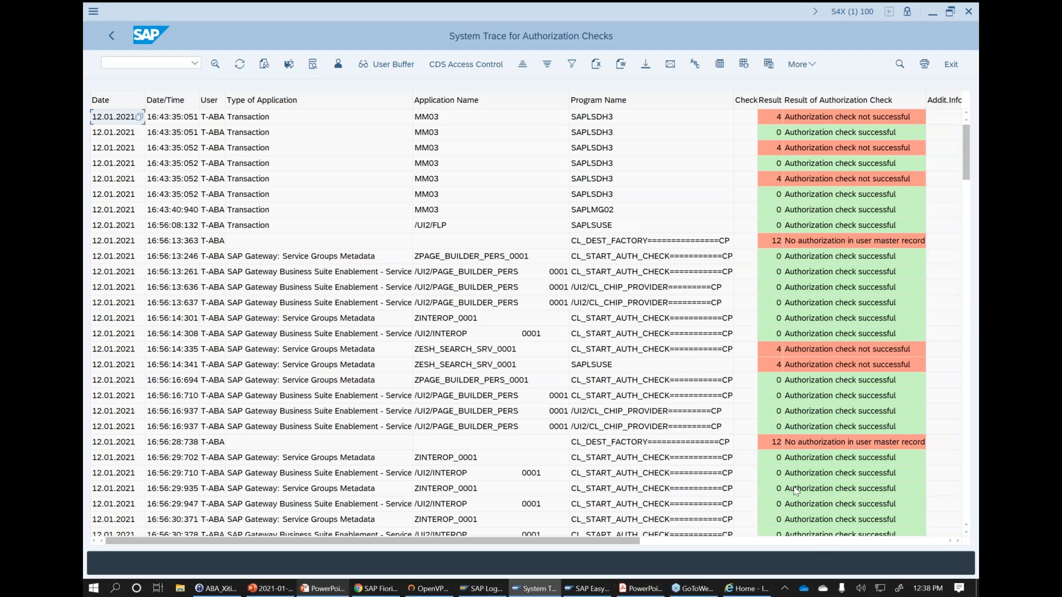
- Examine the MM03 trace entries, comparing their check results with the access filtering, CDS entity and authorization object columns
{"action": "left_click", "coordinate": [813, 541]}
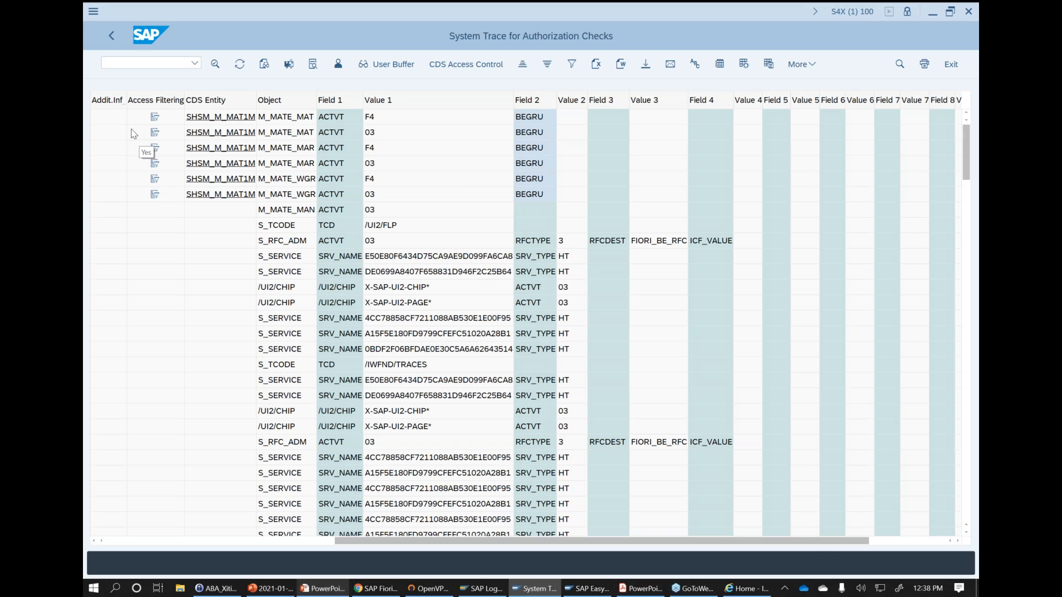
{"action": "left_click_drag", "start_coordinate": [358, 545], "coordinate": [343, 544]}
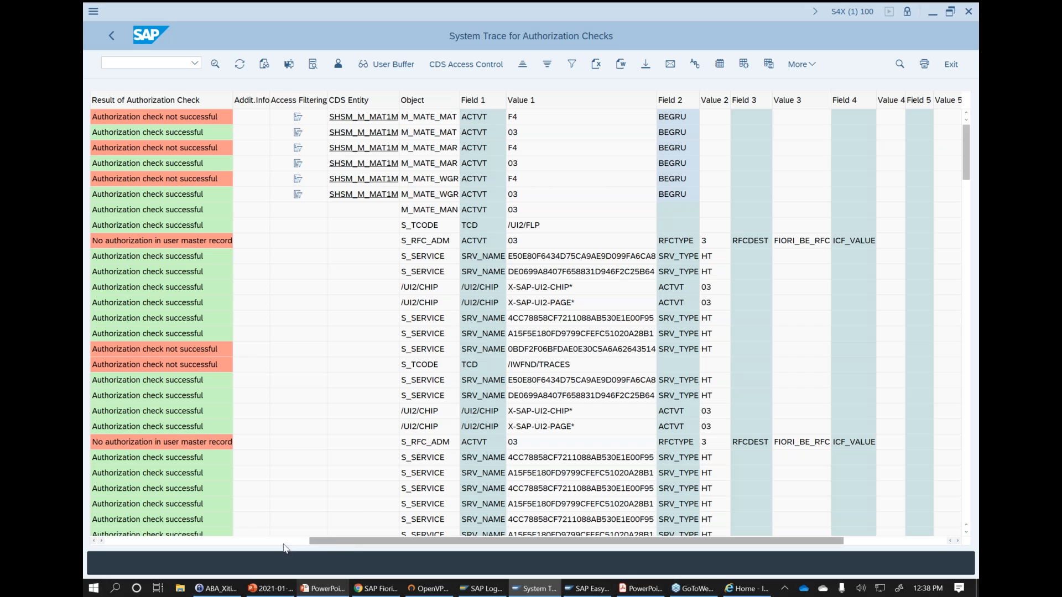
{"action": "left_click", "coordinate": [186, 542]}
{"action": "left_click", "coordinate": [451, 118]}
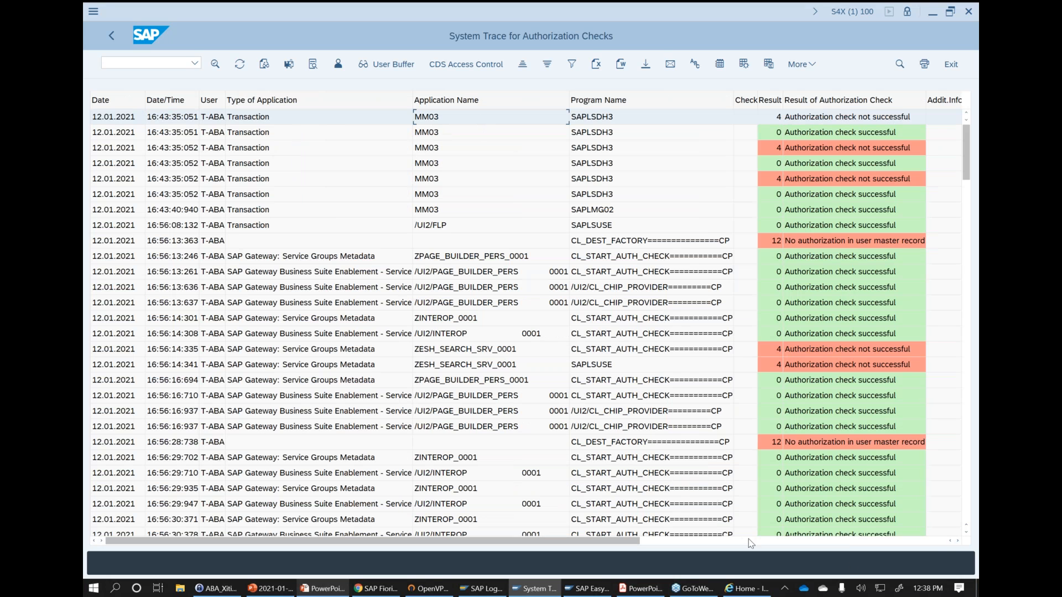
{"action": "left_click", "coordinate": [958, 541]}
{"action": "left_click", "coordinate": [958, 541]}
{"action": "left_click", "coordinate": [958, 542]}
{"action": "left_click", "coordinate": [958, 541]}
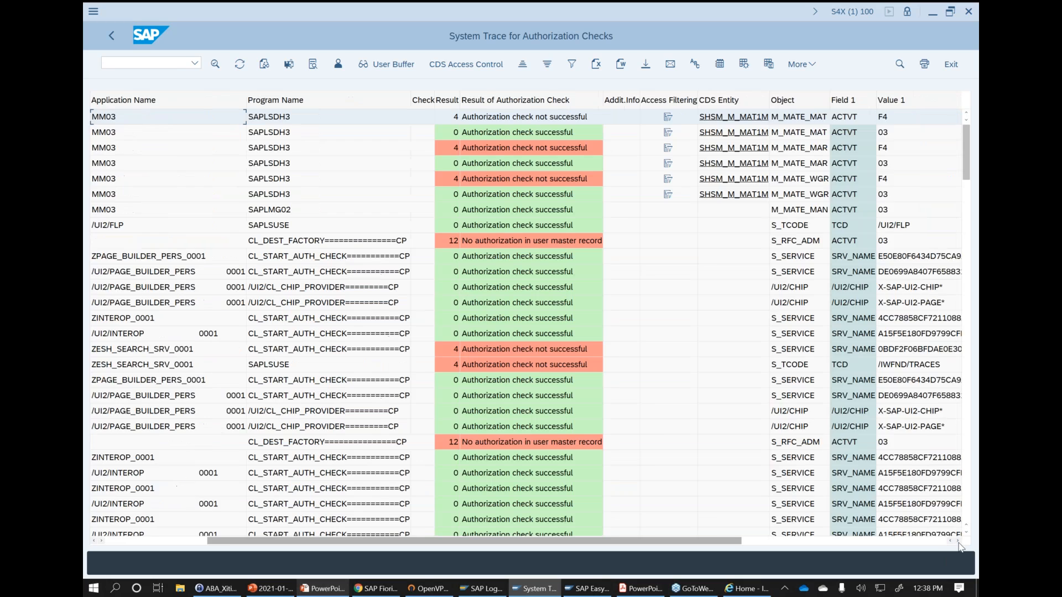
{"action": "left_click", "coordinate": [957, 541]}
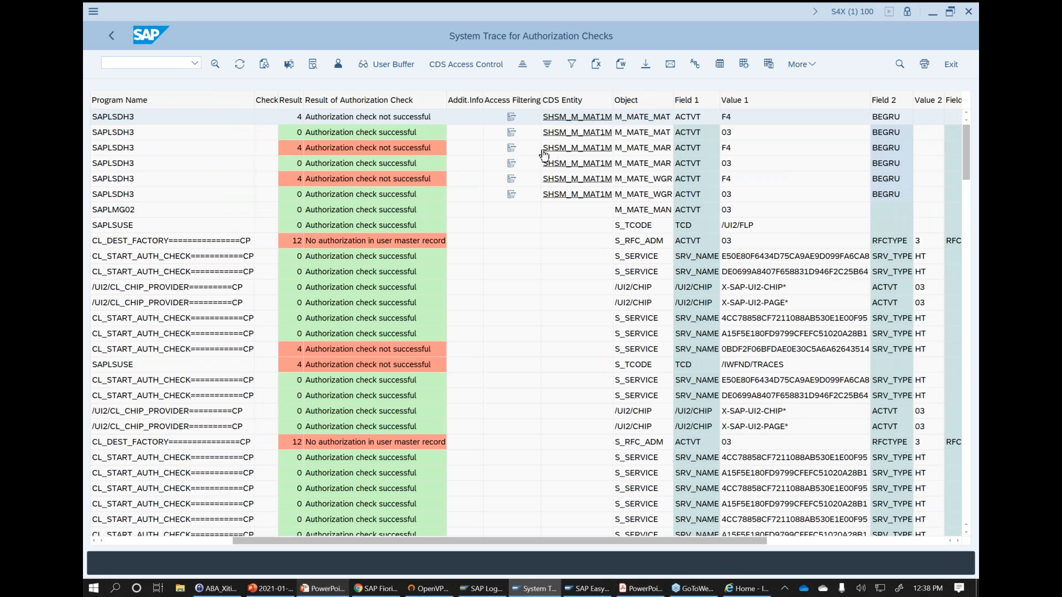
{"action": "left_click", "coordinate": [299, 150]}
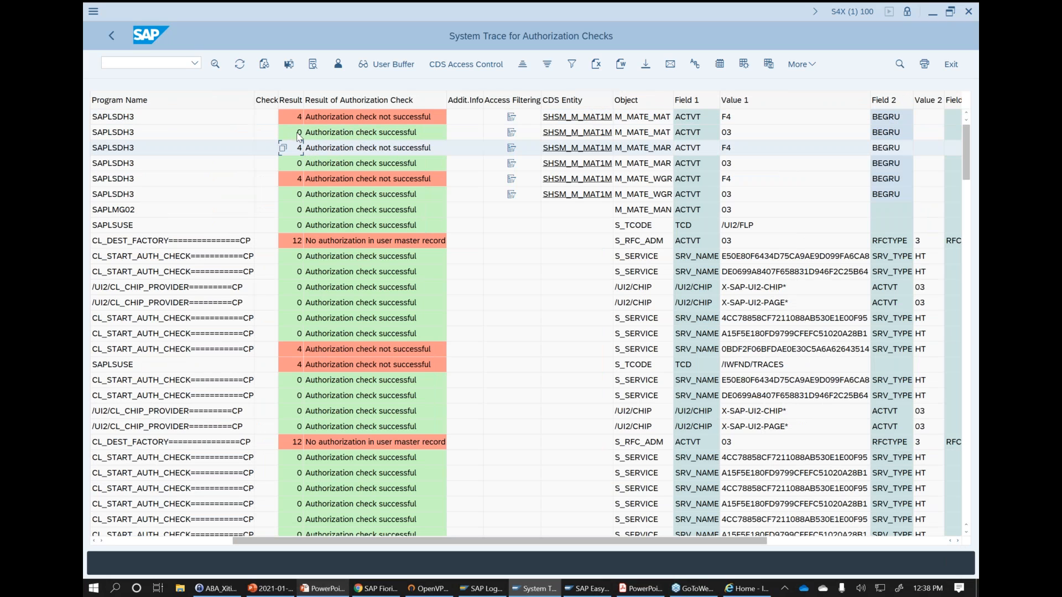
{"action": "left_click", "coordinate": [297, 134]}
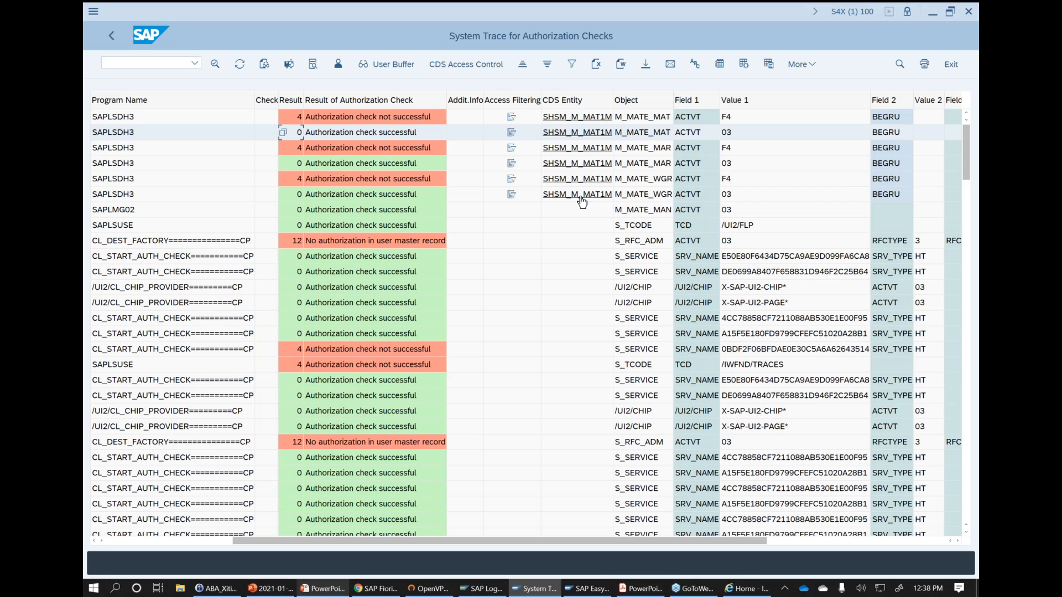
- View the requested authorization fields for SHSM_M_MAT1M in the first M_MATE_MAT entry, and open its CDS access control
{"action": "left_click", "coordinate": [585, 119]}
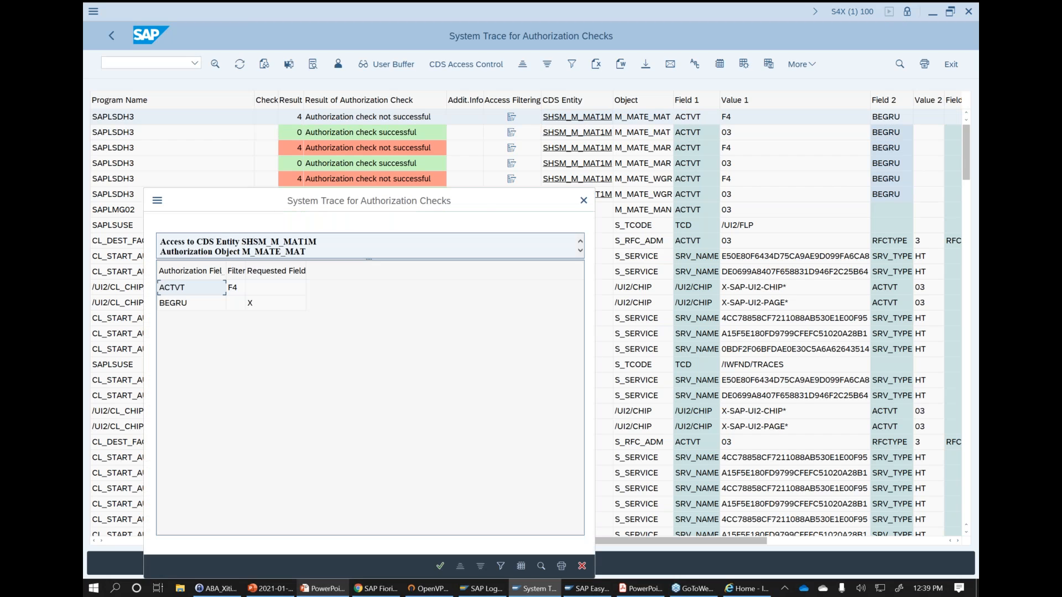
{"action": "left_click", "coordinate": [584, 200]}
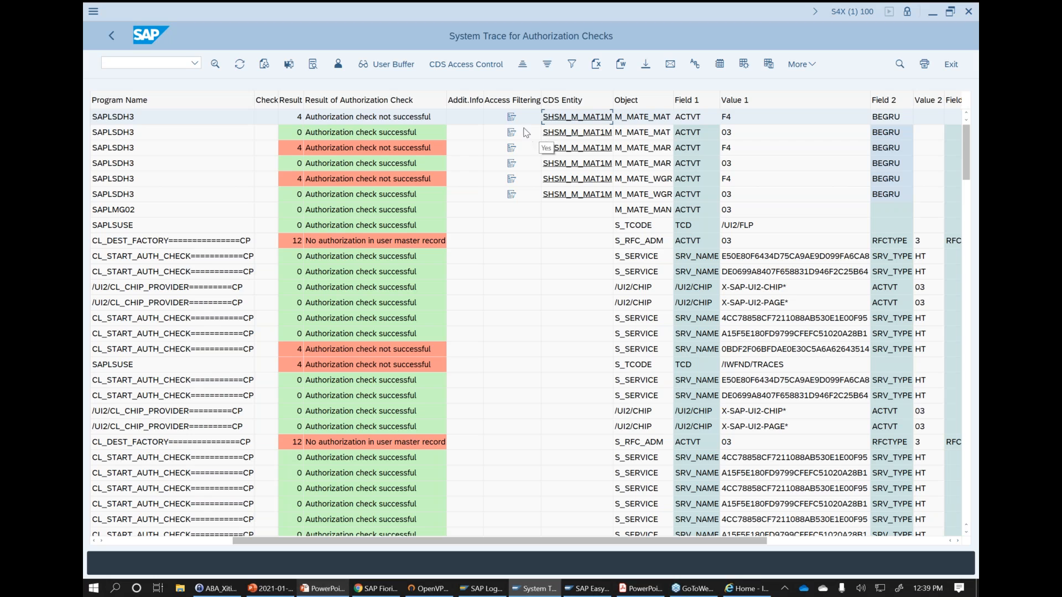
{"action": "left_click", "coordinate": [448, 69]}
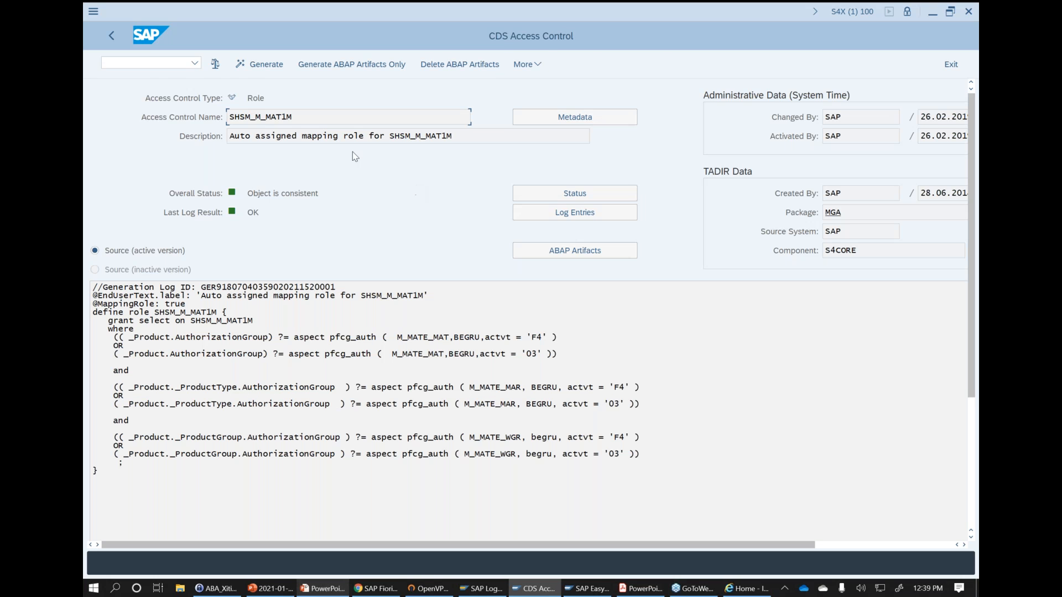
- Examine the SHSM_M_MAT1M role definition, focusing on the M_MATE_MAT condition with BEGRU and activity F4
{"action": "double_click", "coordinate": [270, 116]}
{"action": "left_click_drag", "start_coordinate": [93, 312], "coordinate": [136, 476]}
{"action": "left_click", "coordinate": [145, 474]}
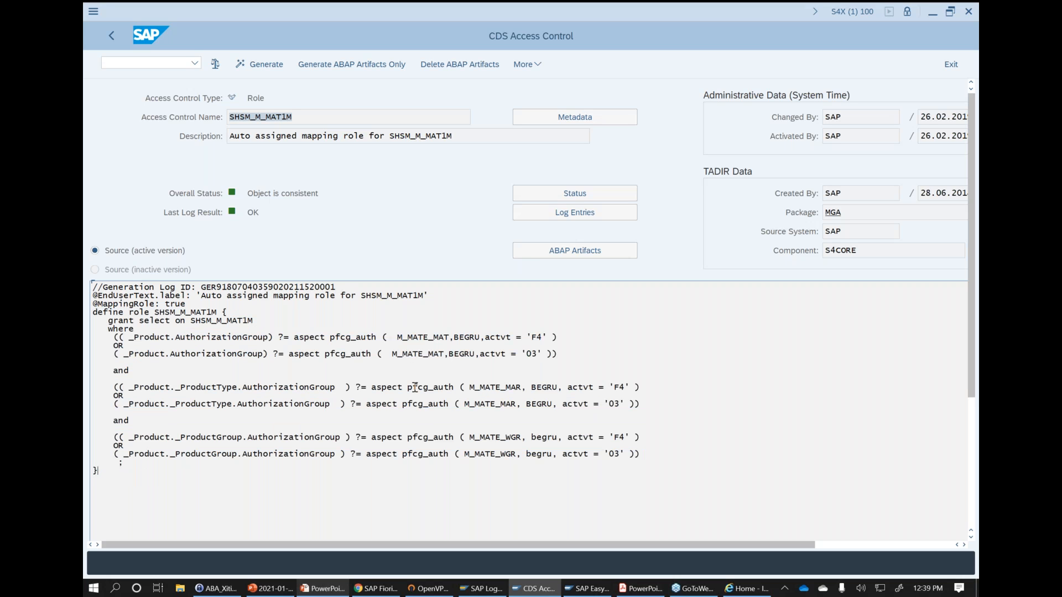
{"action": "left_click_drag", "start_coordinate": [396, 339], "coordinate": [548, 339]}
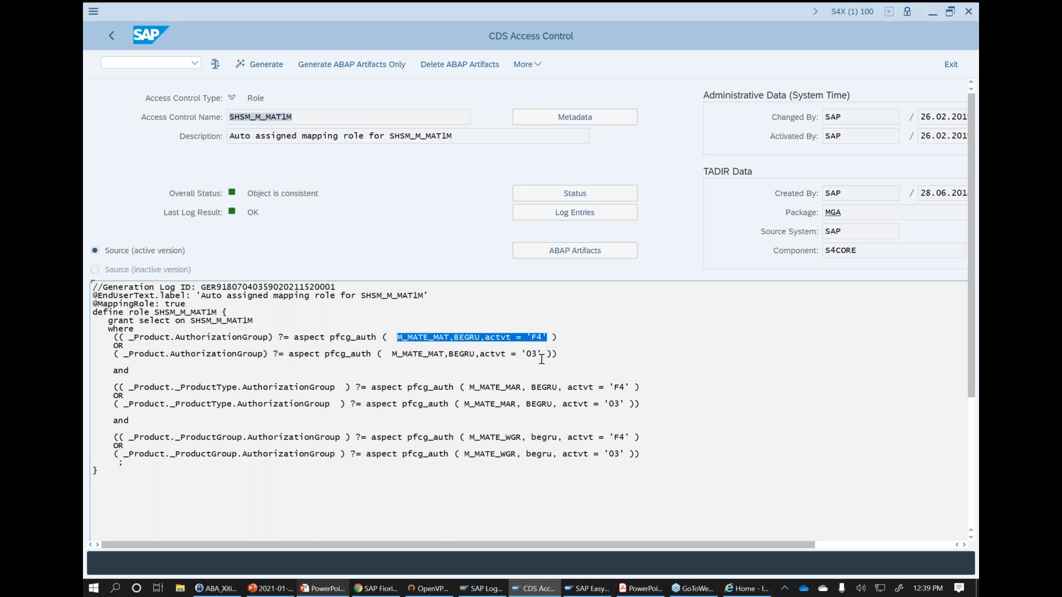
{"action": "left_click_drag", "start_coordinate": [397, 337], "coordinate": [449, 338]}
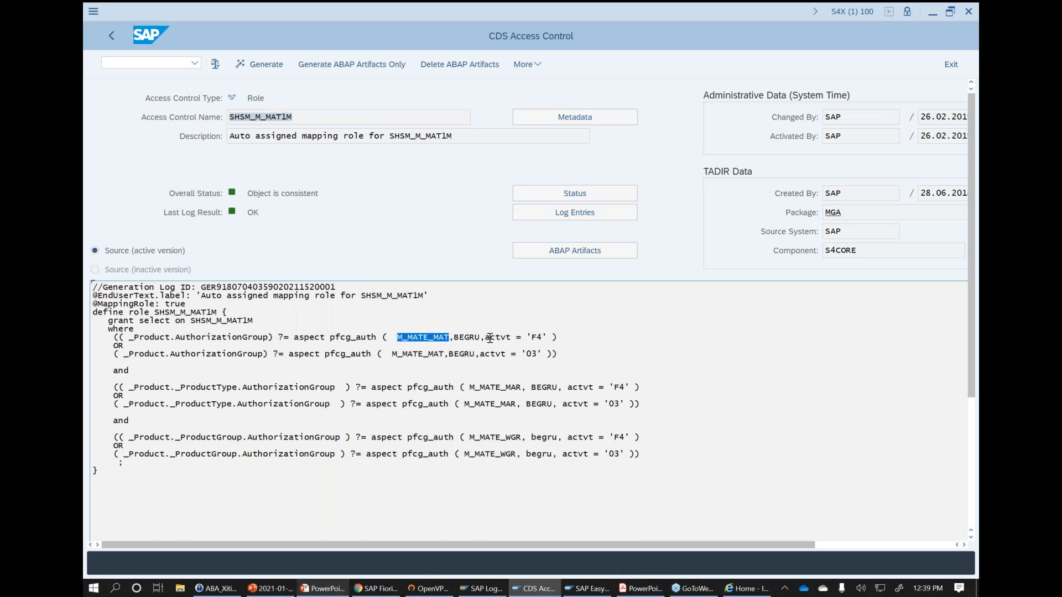
{"action": "left_click_drag", "start_coordinate": [485, 337], "coordinate": [546, 336]}
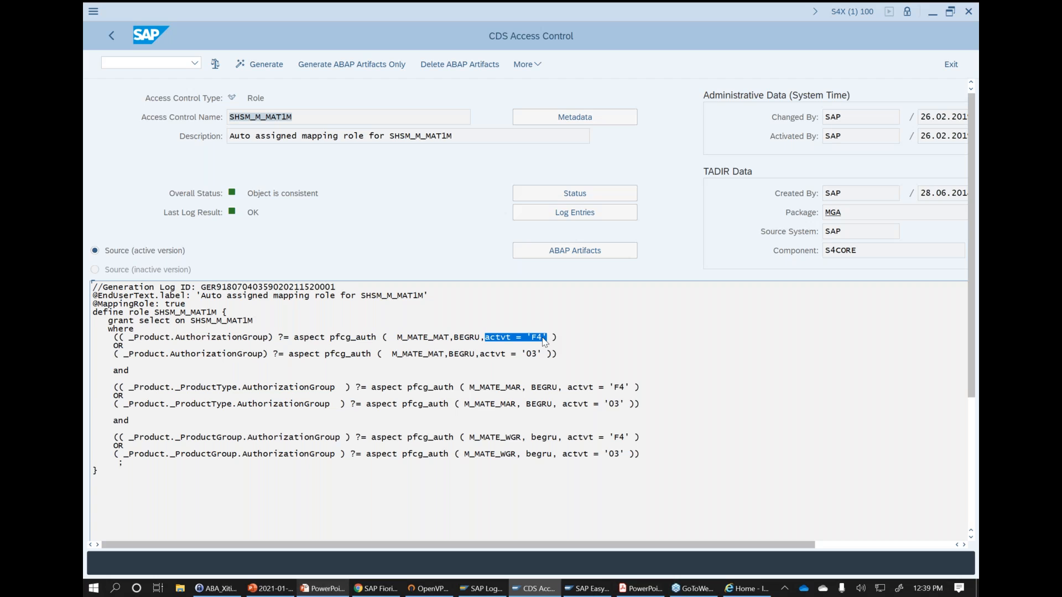
{"action": "left_click", "coordinate": [478, 340]}
{"action": "left_click_drag", "start_coordinate": [455, 339], "coordinate": [480, 338]}
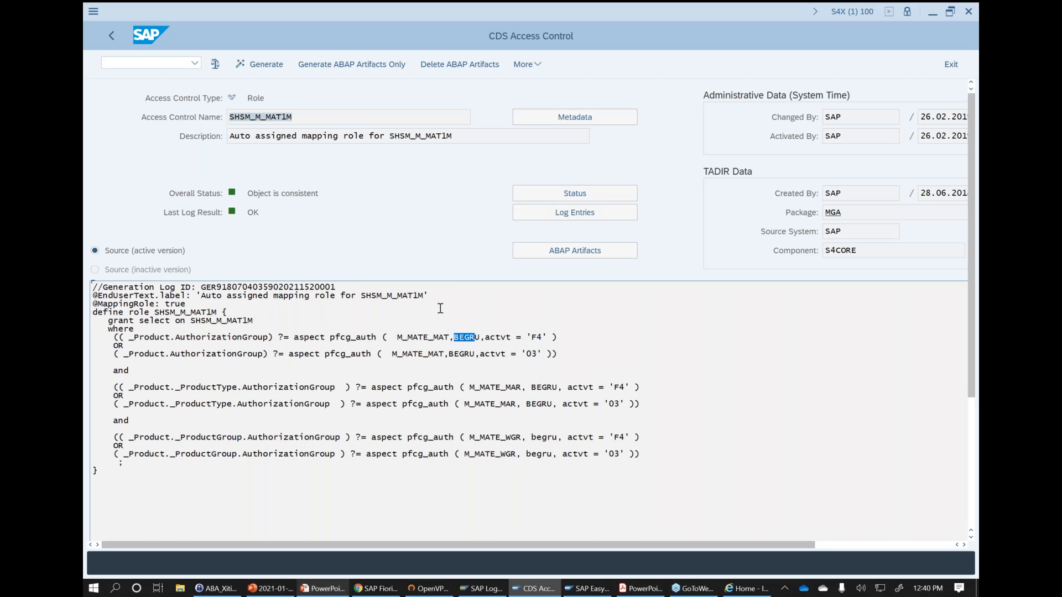
- Copy the access control name SHSM_M_MAT1M
{"action": "left_click", "coordinate": [331, 115]}
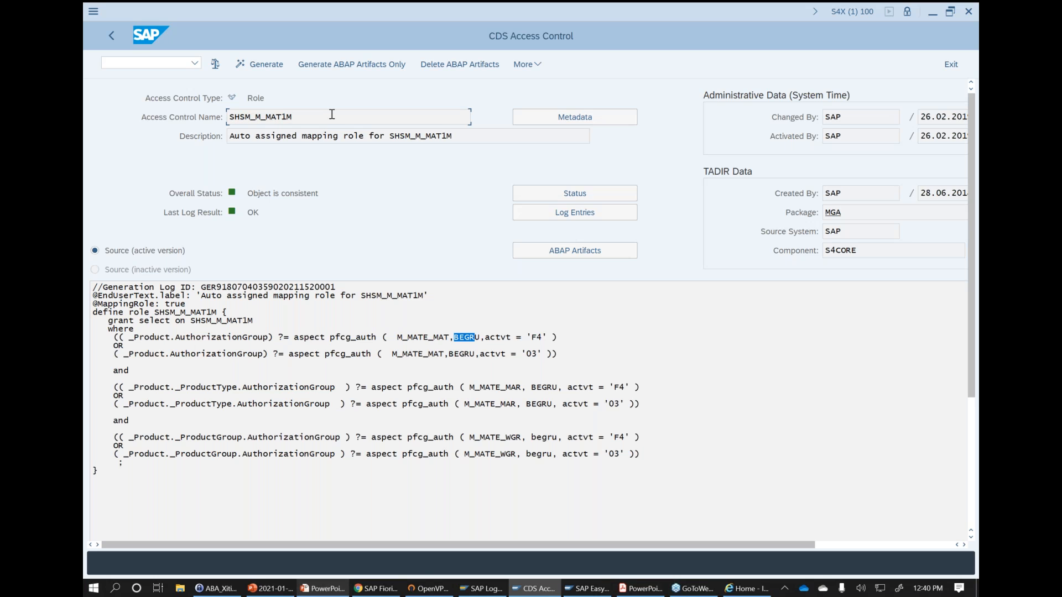
{"action": "left_click_drag", "start_coordinate": [335, 115], "coordinate": [194, 119]}
{"action": "key", "text": "ctrl+c"}
{"action": "left_click_drag", "start_coordinate": [320, 117], "coordinate": [220, 117]}
{"action": "left_click", "coordinate": [330, 114]}
- Return to the trace selection, deactivate the authorization trace and leave to the SAP Easy Access menu
{"action": "key", "text": "F3"}
{"action": "key", "text": "F3"}
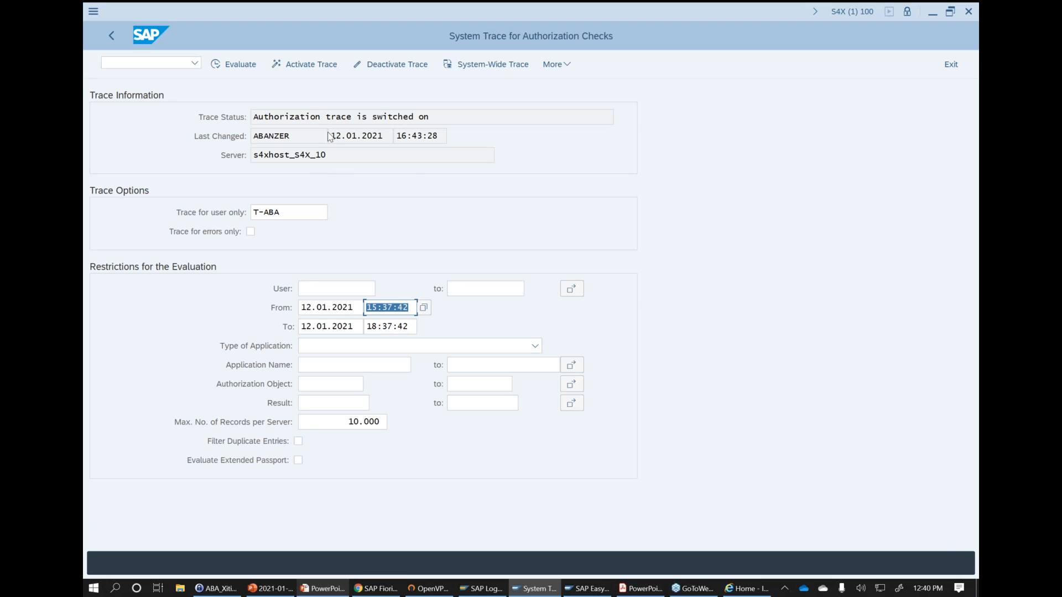
{"action": "left_click", "coordinate": [391, 65]}
{"action": "left_click", "coordinate": [150, 64]}
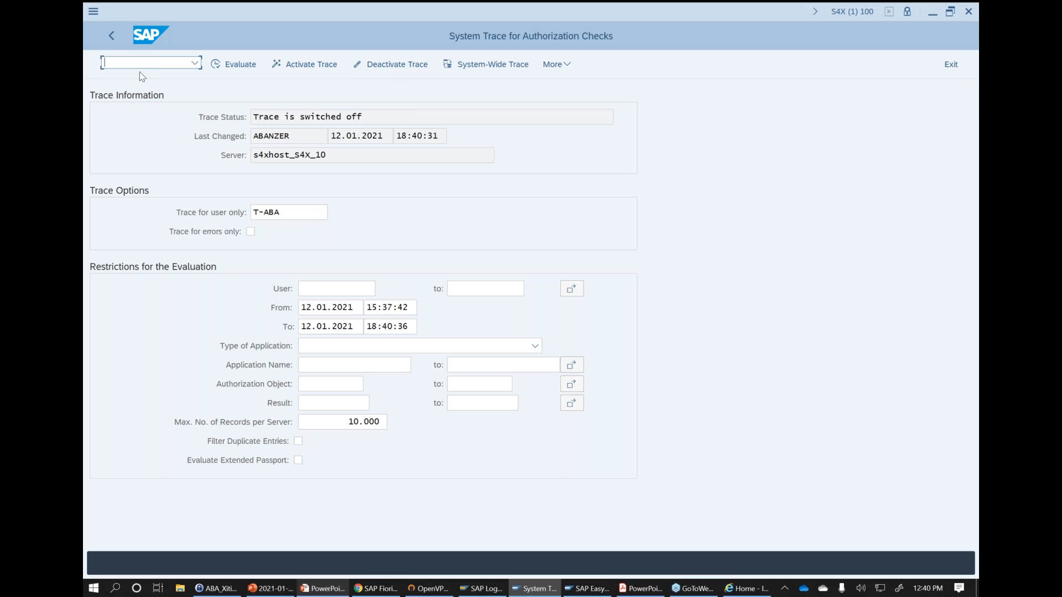
{"action": "key", "text": "F3"}
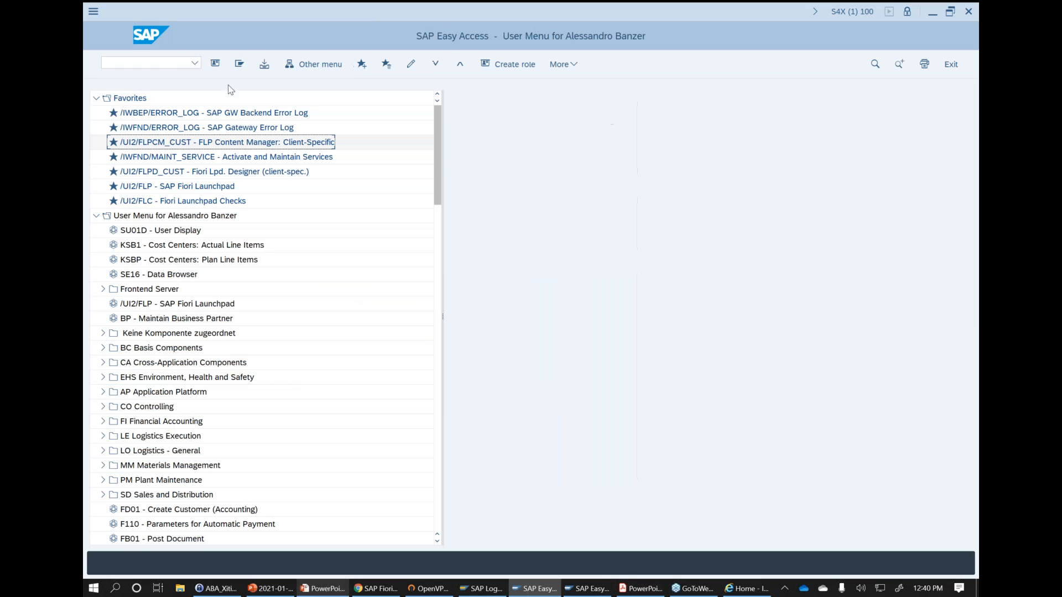
- Open the Access Control Management quicklinks transaction and start the Runtime Simulator
{"action": "left_click", "coordinate": [174, 64]}
{"action": "type", "text": "sacm"}
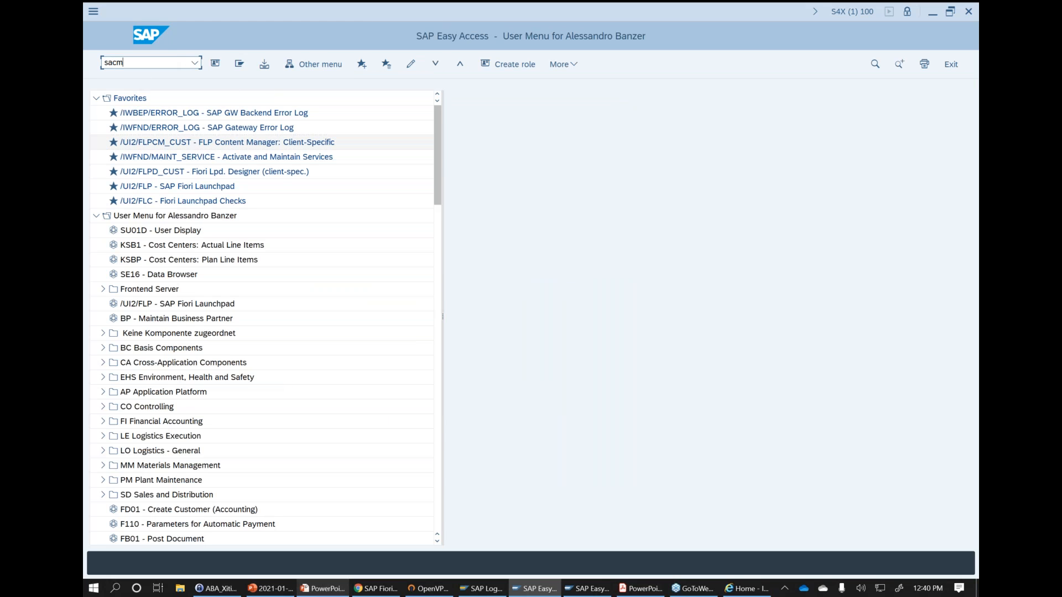
{"action": "key", "text": "Return"}
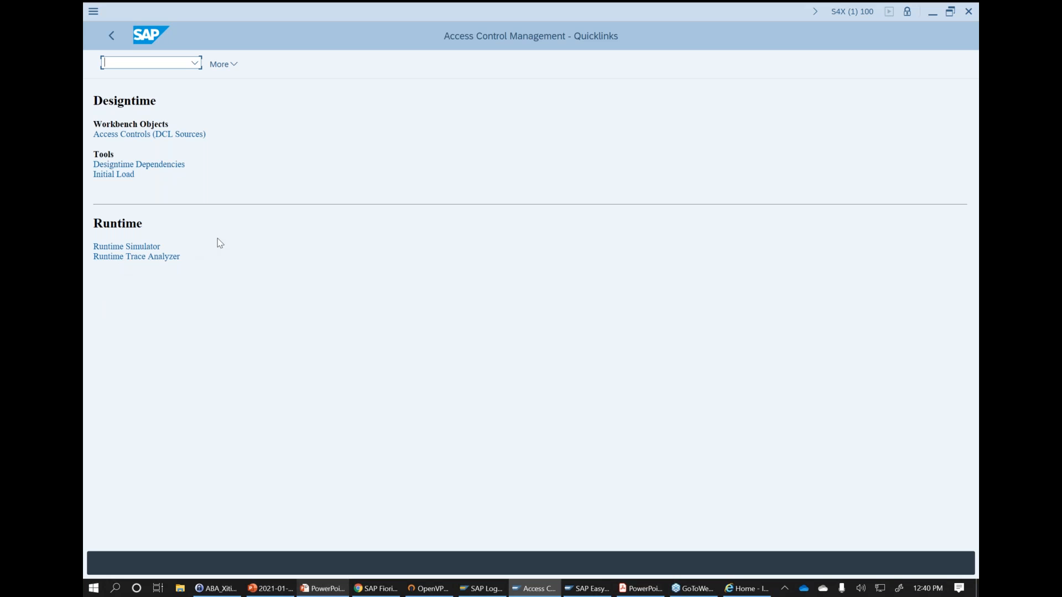
{"action": "left_click", "coordinate": [139, 249]}
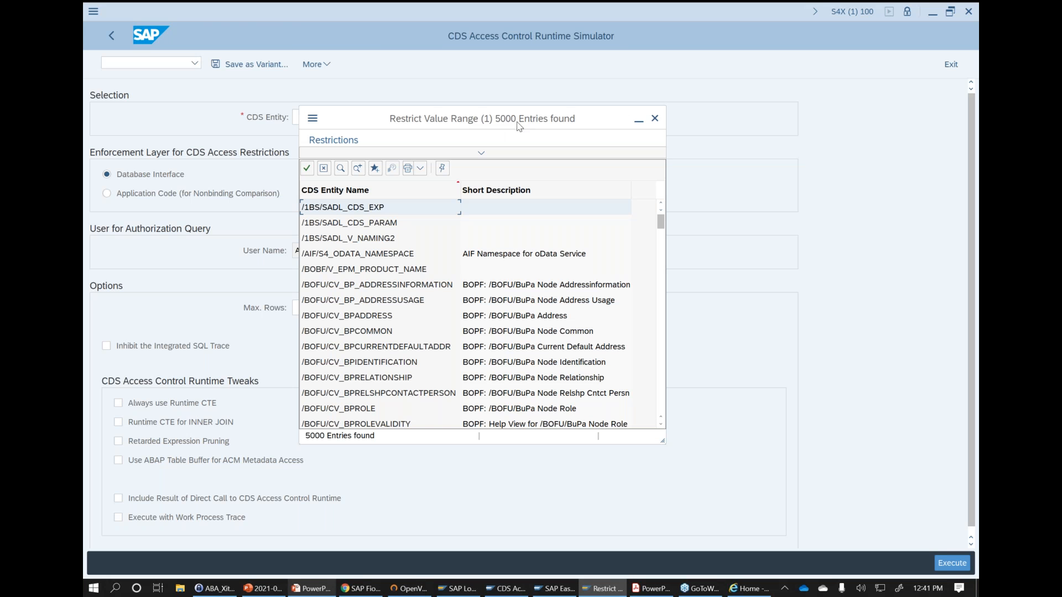
- Search the CDS entity value help for SHSM_M_MAT1M and select it as the simulator's CDS entity
{"action": "left_click", "coordinate": [494, 154]}
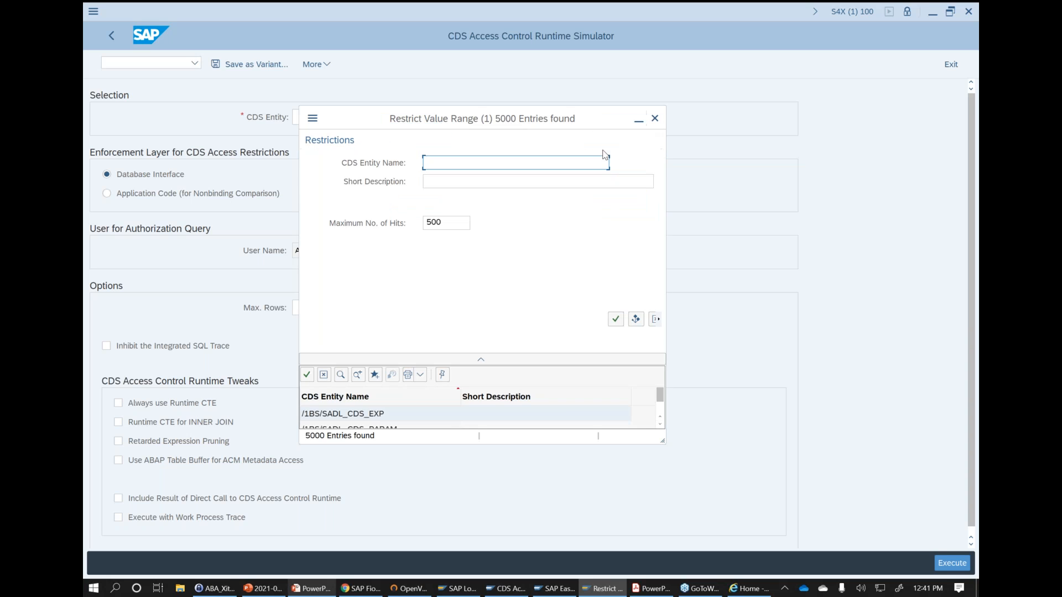
{"action": "left_click", "coordinate": [655, 120]}
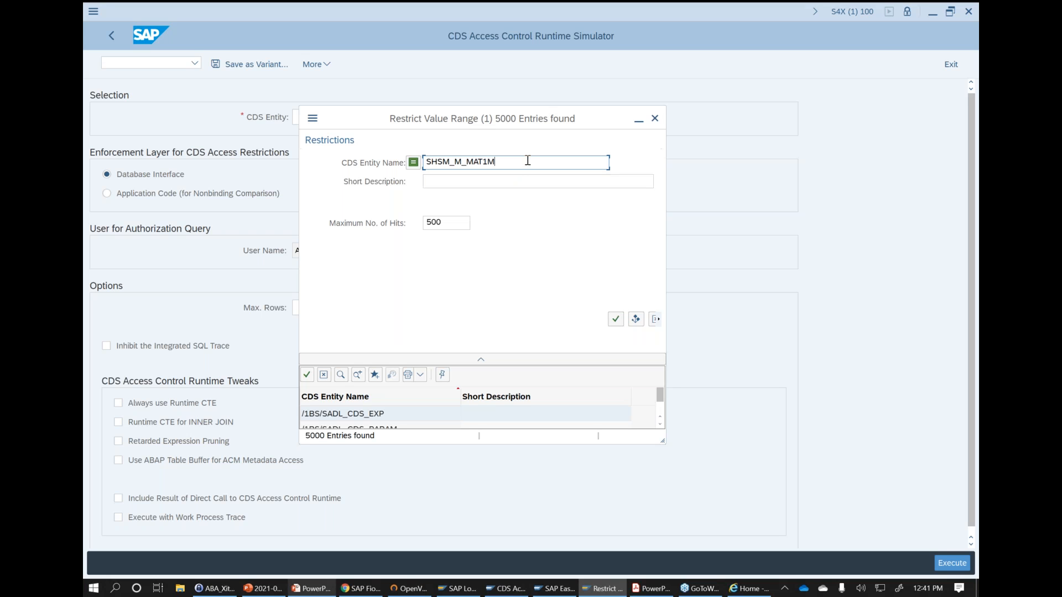
{"action": "left_click", "coordinate": [615, 320]}
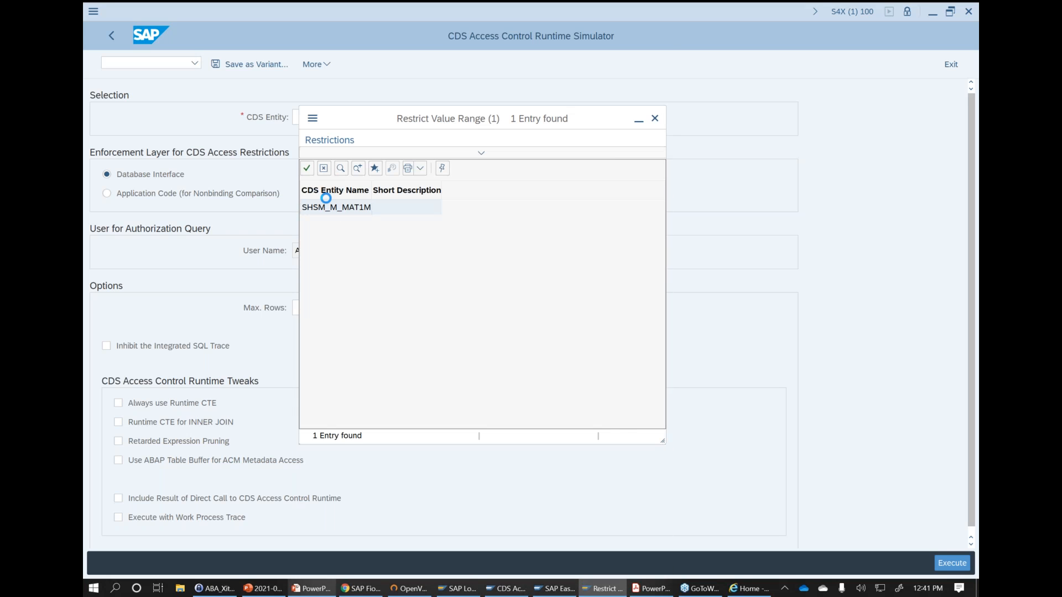
{"action": "left_click", "coordinate": [326, 201]}
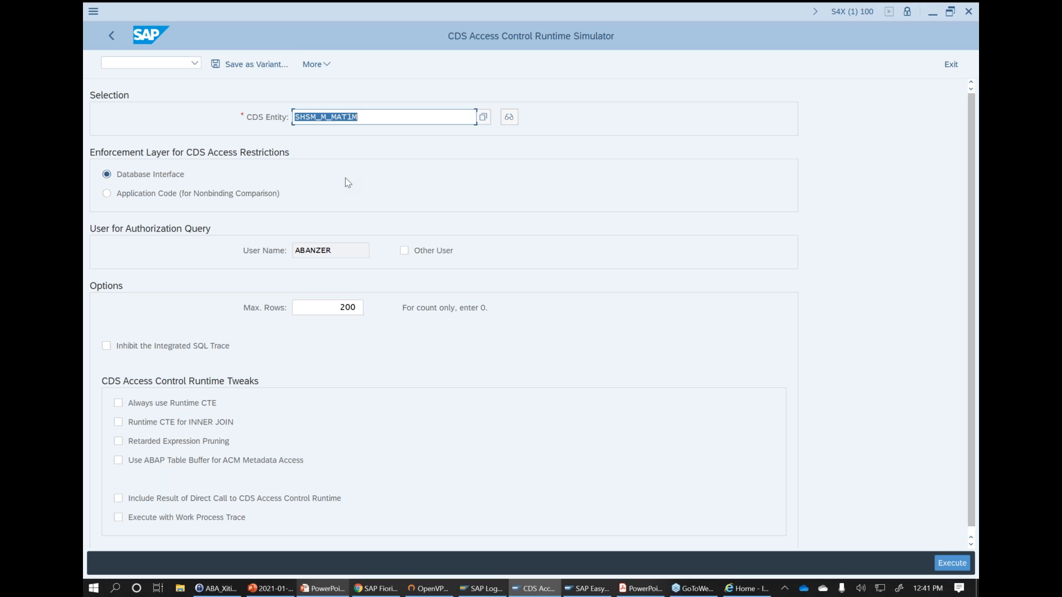
- Run the access control simulation for SHSM_M_MAT1M at the database interface layer under the current user
{"action": "left_click_drag", "start_coordinate": [341, 252], "coordinate": [267, 248]}
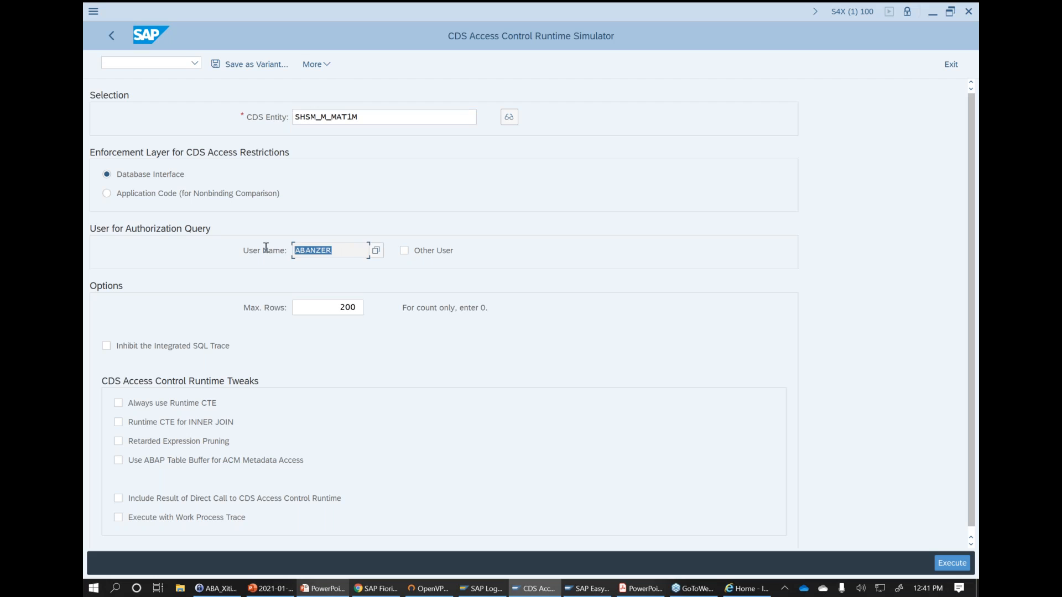
{"action": "left_click", "coordinate": [357, 252]}
{"action": "key", "text": "F8"}
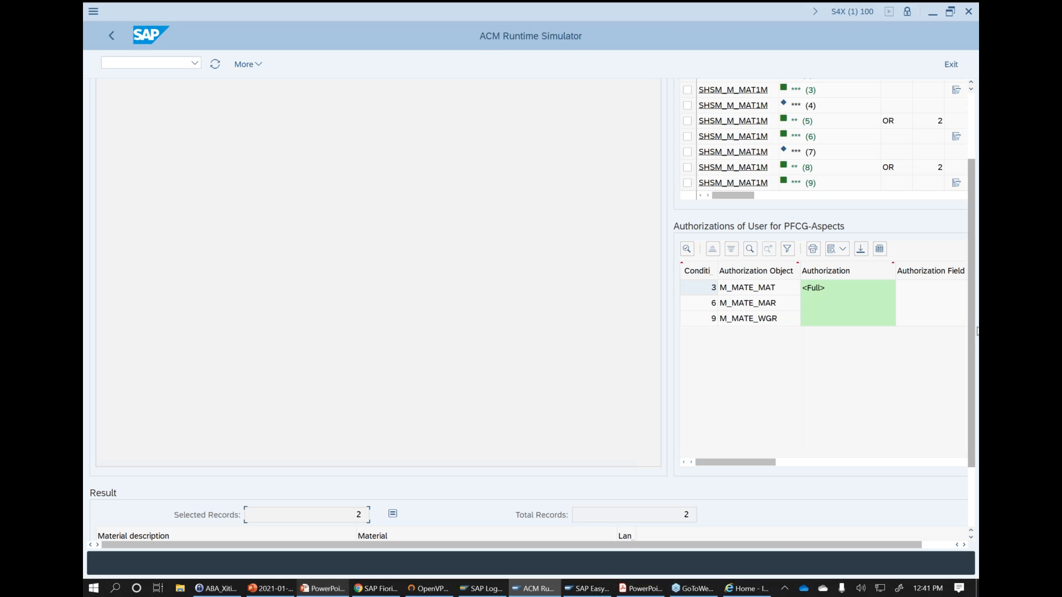
- Examine the SQL trace and the user's authorizations for M_MATE_MAT, M_MATE_MAR and M_MATE_WGR, and return to the simulator selection
{"action": "scroll", "coordinate": [974, 213], "scroll_direction": "up", "scroll_amount": 3}
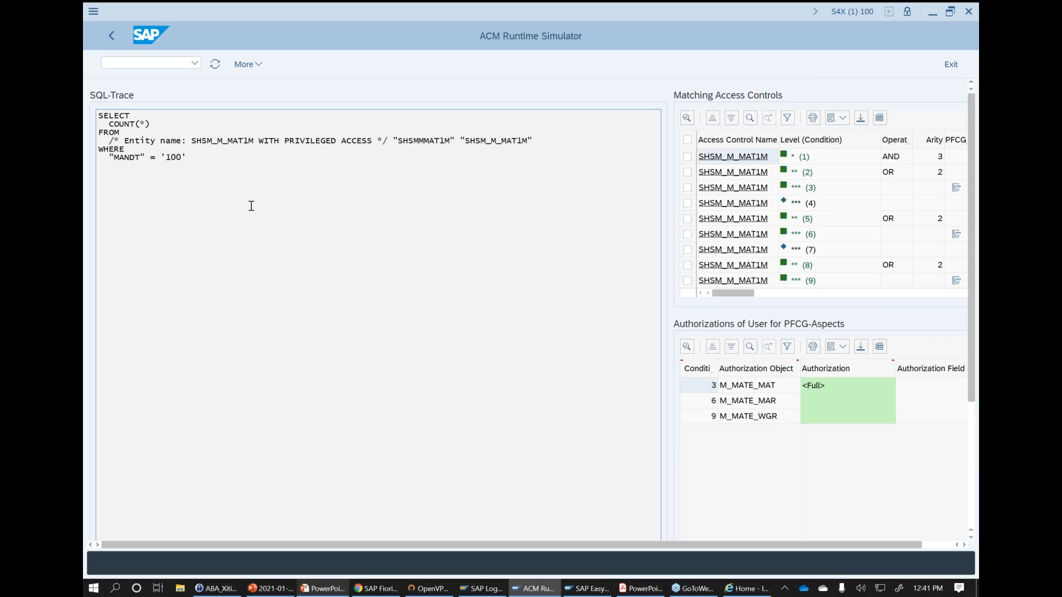
{"action": "left_click_drag", "start_coordinate": [97, 114], "coordinate": [204, 157]}
{"action": "left_click", "coordinate": [217, 164]}
{"action": "left_click", "coordinate": [763, 402]}
{"action": "left_click", "coordinate": [767, 419]}
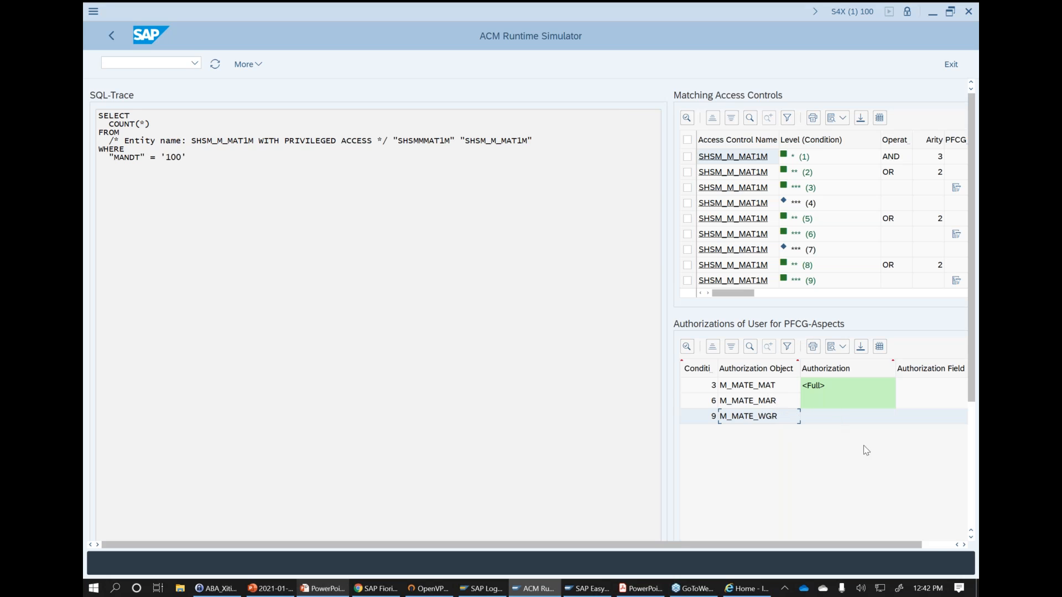
{"action": "left_click", "coordinate": [939, 545]}
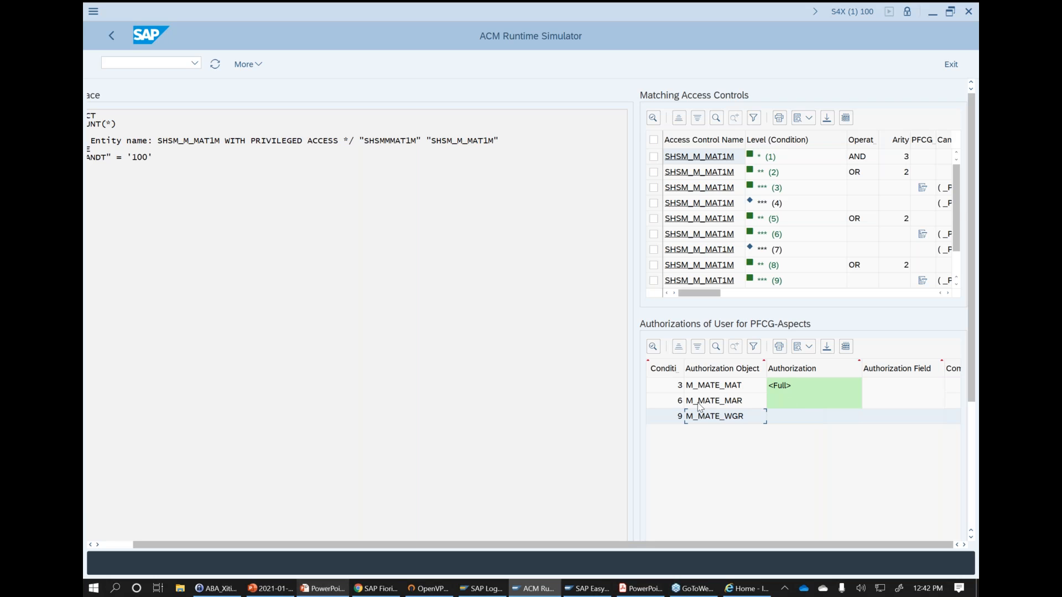
{"action": "left_click_drag", "start_coordinate": [326, 547], "coordinate": [265, 544]}
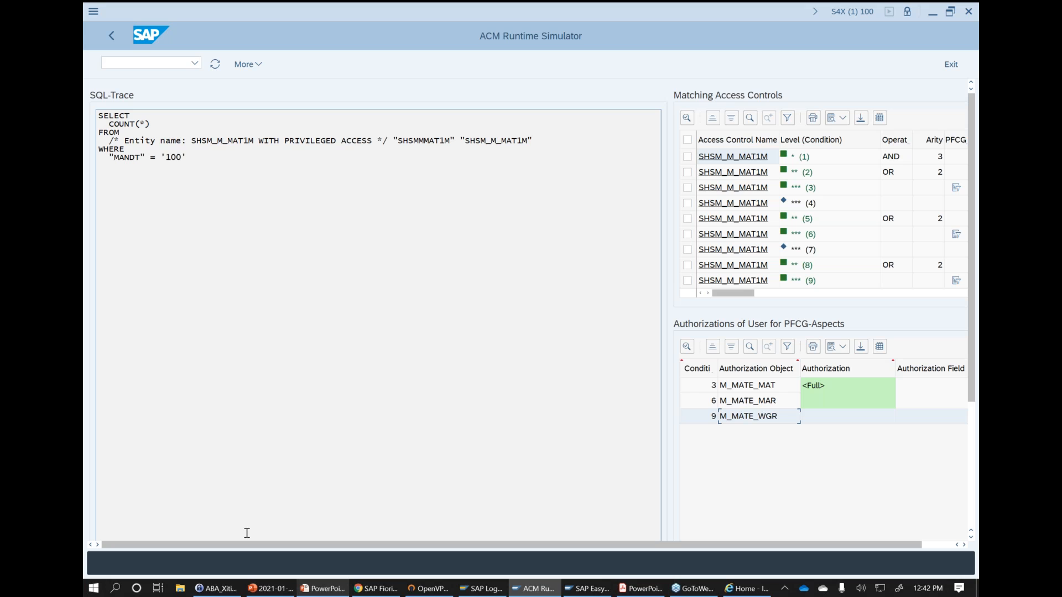
{"action": "key", "text": "F3"}
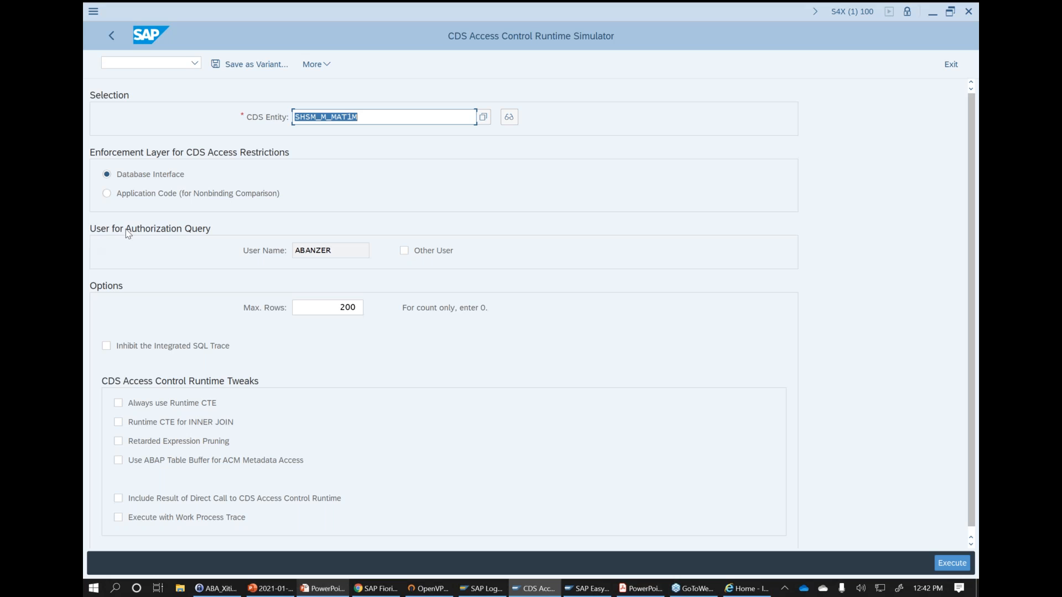
- Enable another user for the authorization query and pick the previously used test user as its user name
{"action": "left_click", "coordinate": [405, 251]}
{"action": "left_click", "coordinate": [557, 274]}
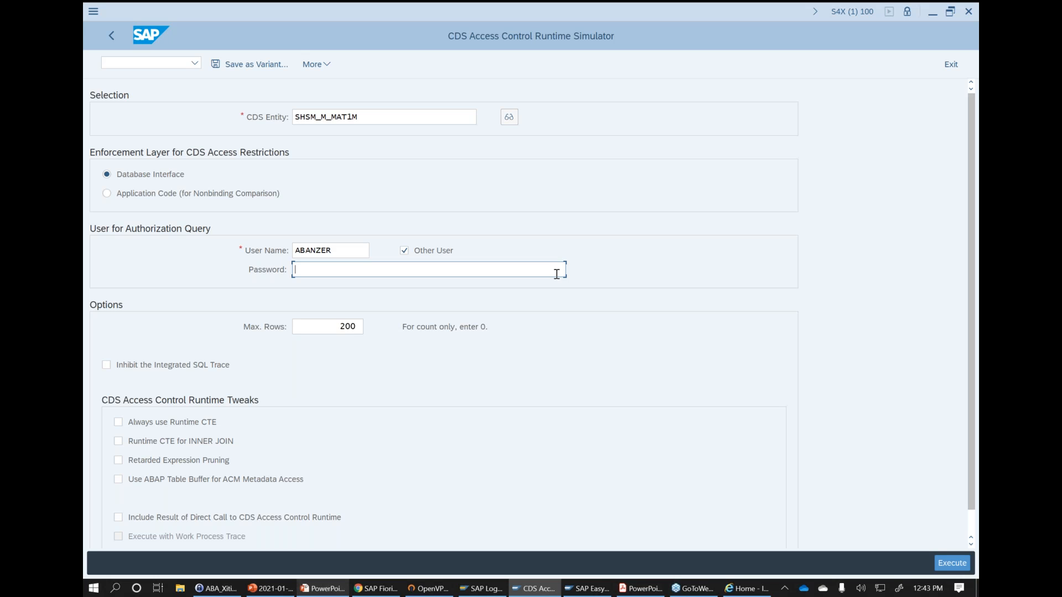
{"action": "double_click", "coordinate": [360, 250]}
{"action": "type", "text": "JENNY"}
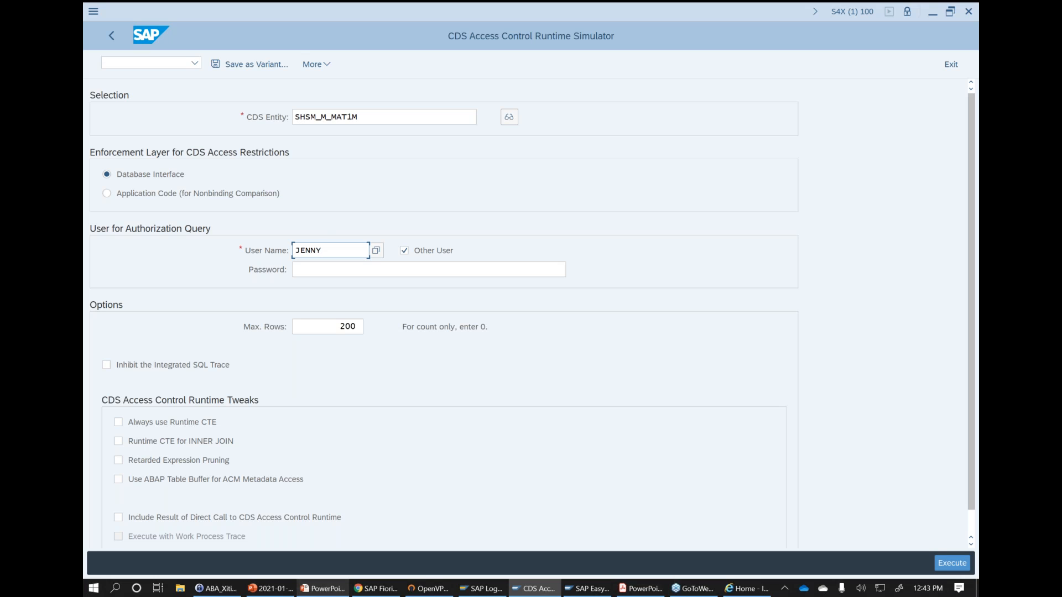
{"action": "key", "text": "ctrl+a"}
{"action": "key", "text": "BackSpace"}
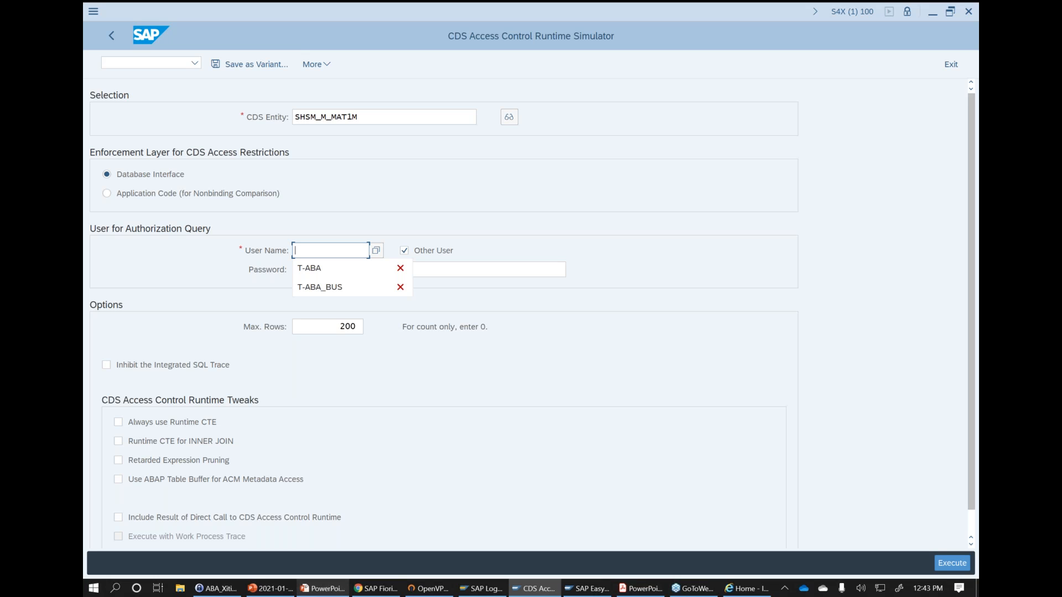
{"action": "key", "text": "Down"}
{"action": "key", "text": "Tab"}
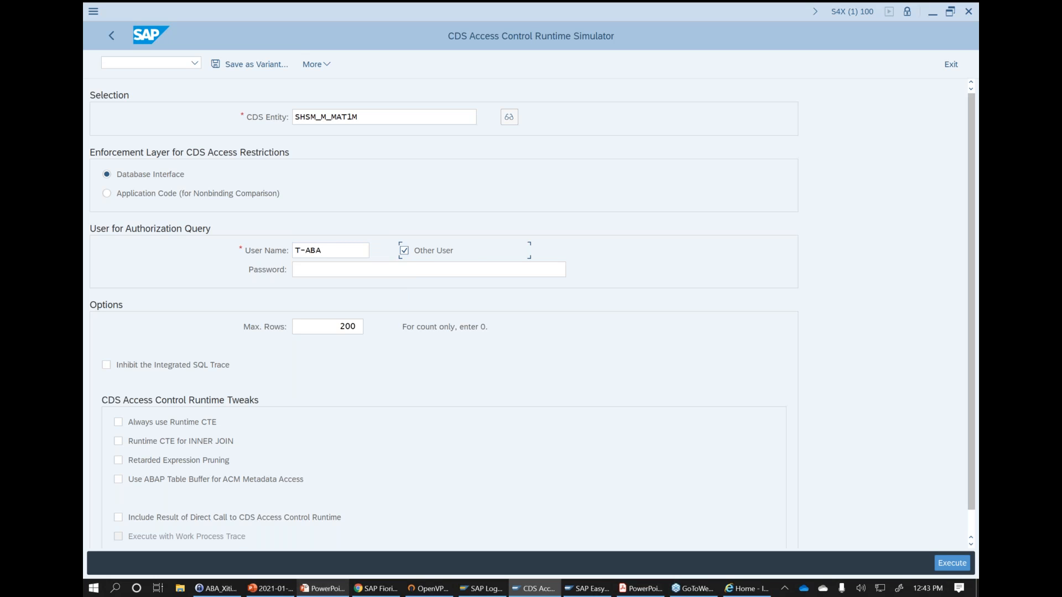
- Enter the test user's password, try to run the simulation under that account and return to the selection
{"action": "left_click", "coordinate": [327, 276]}
{"action": "type", "text": "*************"}
{"action": "left_click", "coordinate": [948, 563]}
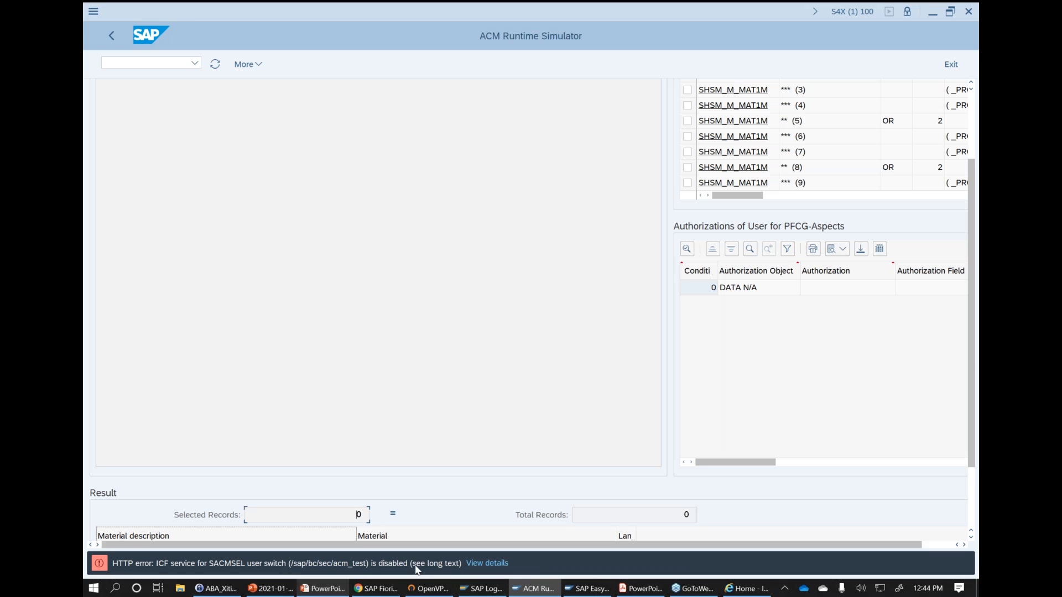
{"action": "scroll", "coordinate": [974, 334], "scroll_direction": "up", "scroll_amount": 3}
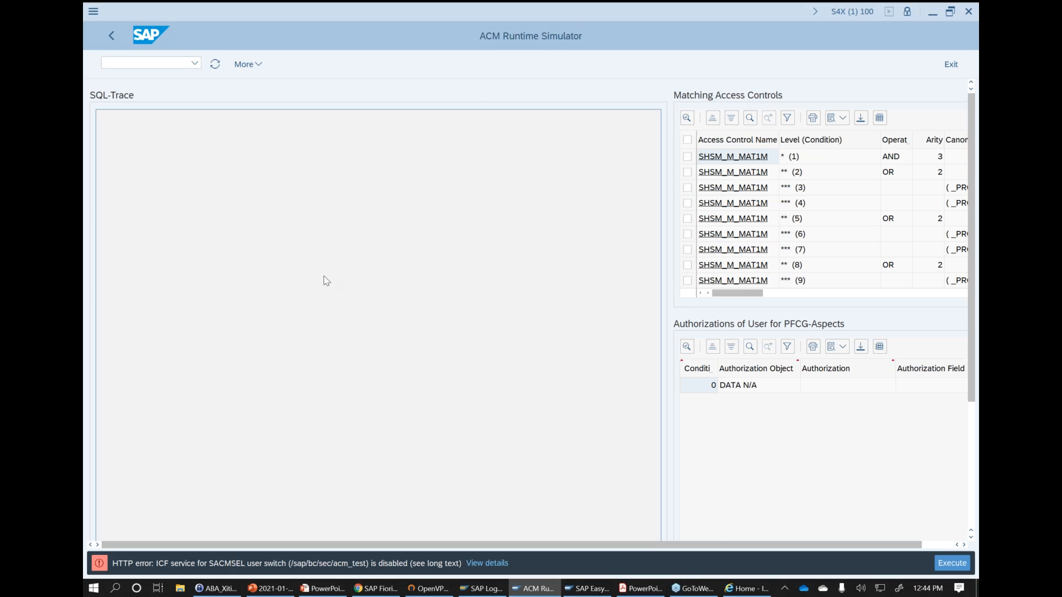
{"action": "key", "text": "F3"}
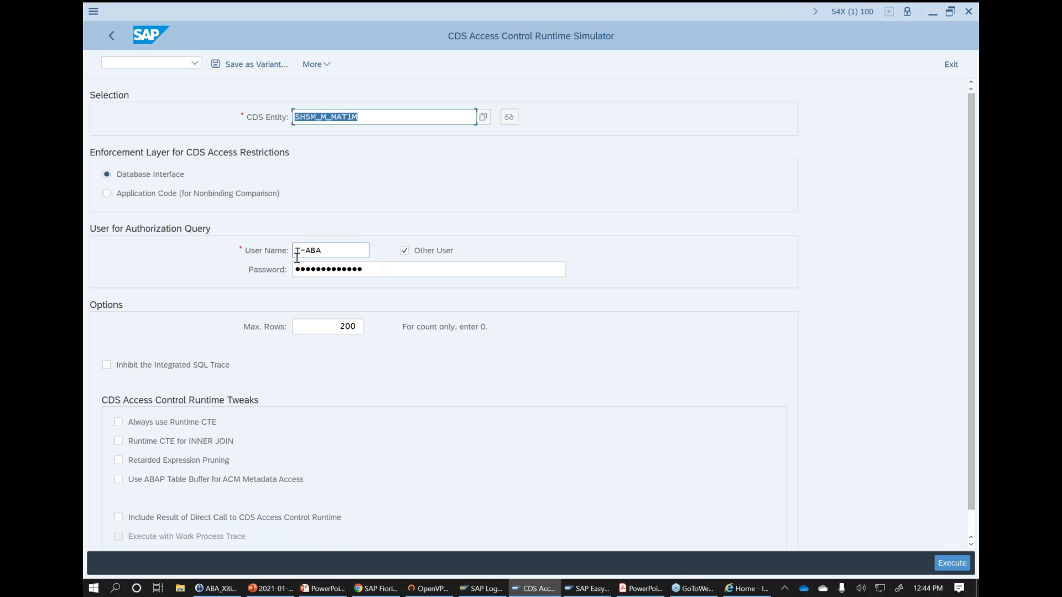
- Turn off the Other User option and rerun the SHSM_M_MAT1M simulation under the current user
{"action": "left_click", "coordinate": [341, 250]}
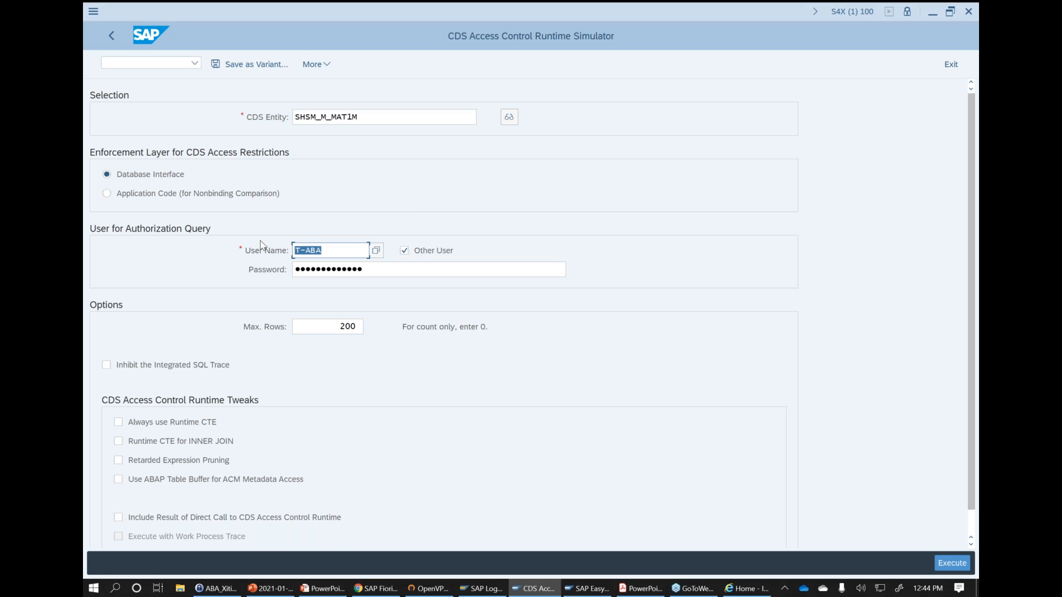
{"action": "left_click", "coordinate": [404, 251]}
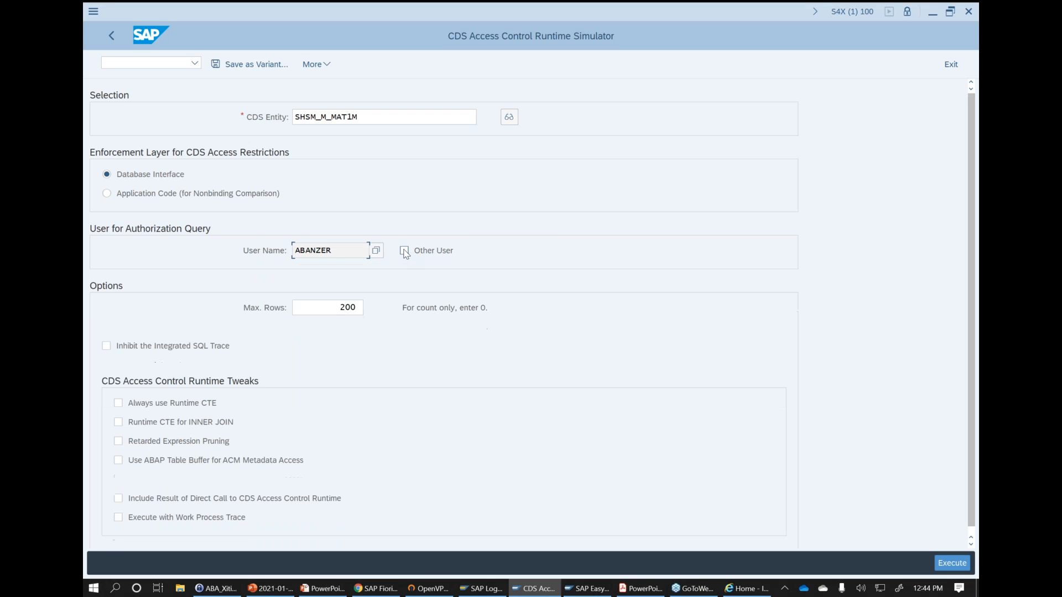
{"action": "left_click", "coordinate": [405, 250]}
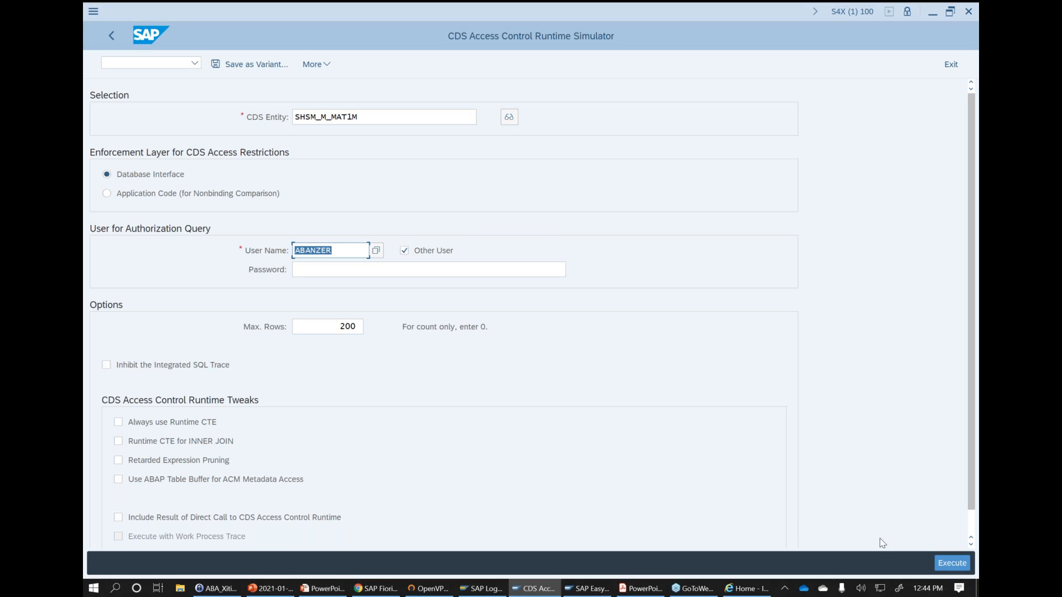
{"action": "left_click", "coordinate": [962, 564]}
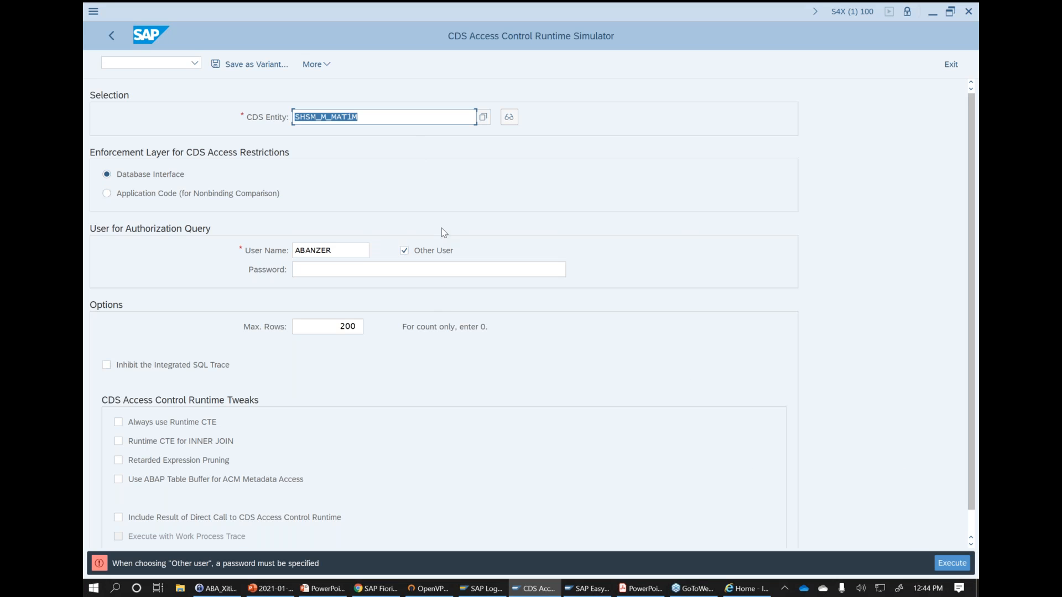
{"action": "left_click", "coordinate": [404, 251]}
{"action": "left_click", "coordinate": [948, 560]}
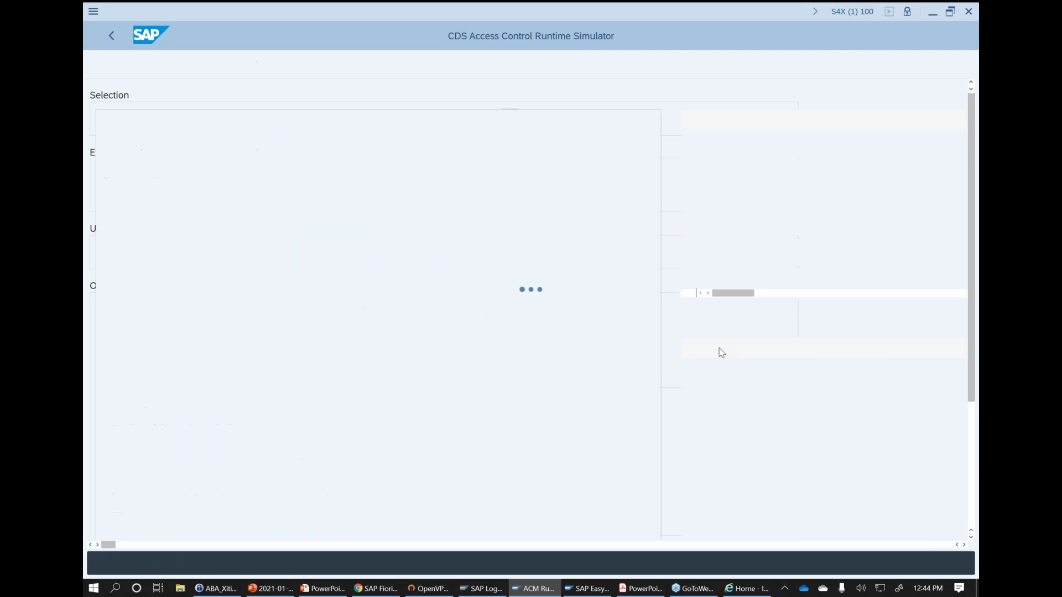
- Examine the M_MATE_MAT authorization and the further columns of the user's PFCG-aspect authorizations
{"action": "left_click", "coordinate": [830, 292]}
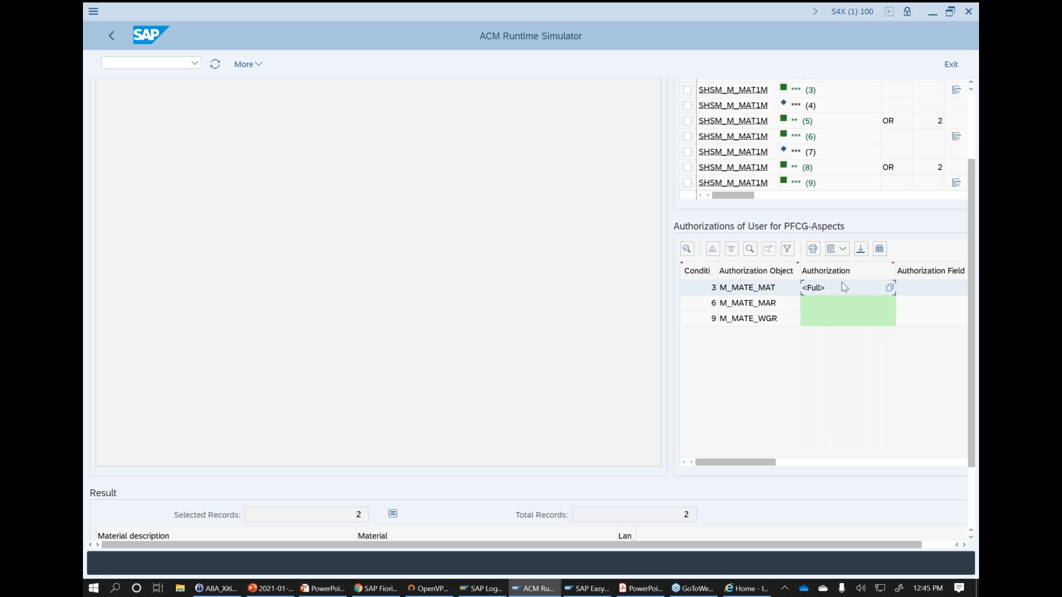
{"action": "left_click", "coordinate": [891, 462]}
{"action": "left_click_drag", "start_coordinate": [891, 463], "coordinate": [719, 470]}
- Switch to the running PowerPoint slide show and go back to the CDS Views slide, number 12
{"action": "mouse_move", "coordinate": [323, 588]}
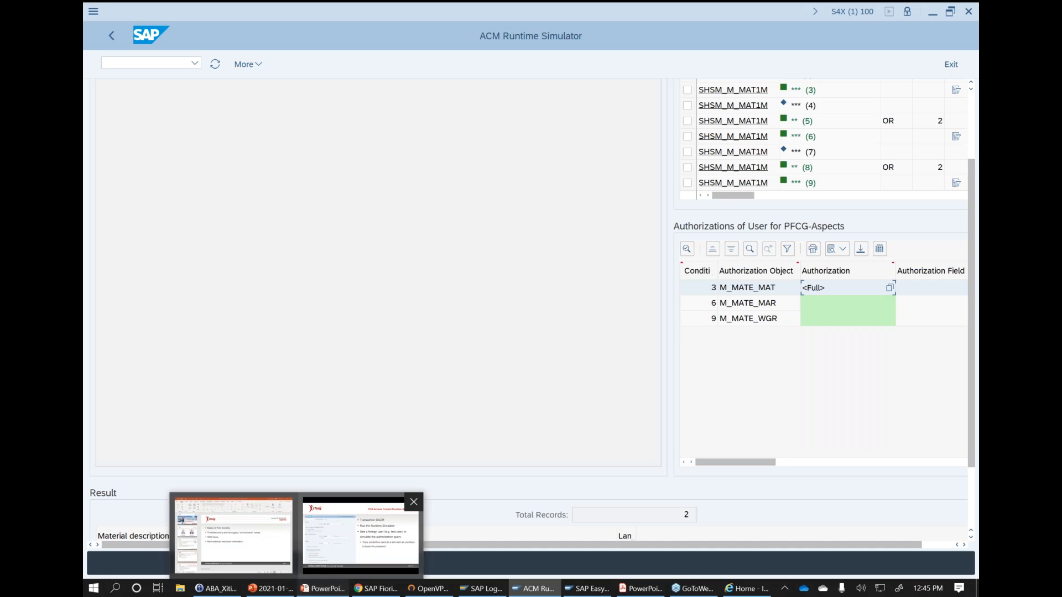
{"action": "left_click", "coordinate": [360, 534]}
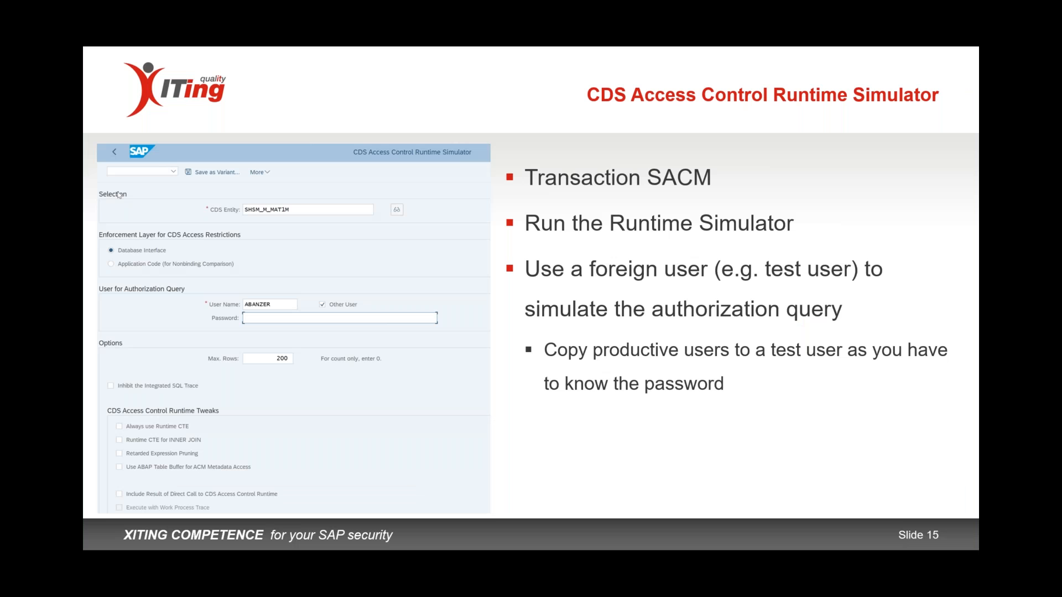
{"action": "key", "text": "Left"}
{"action": "key", "text": "Left"}
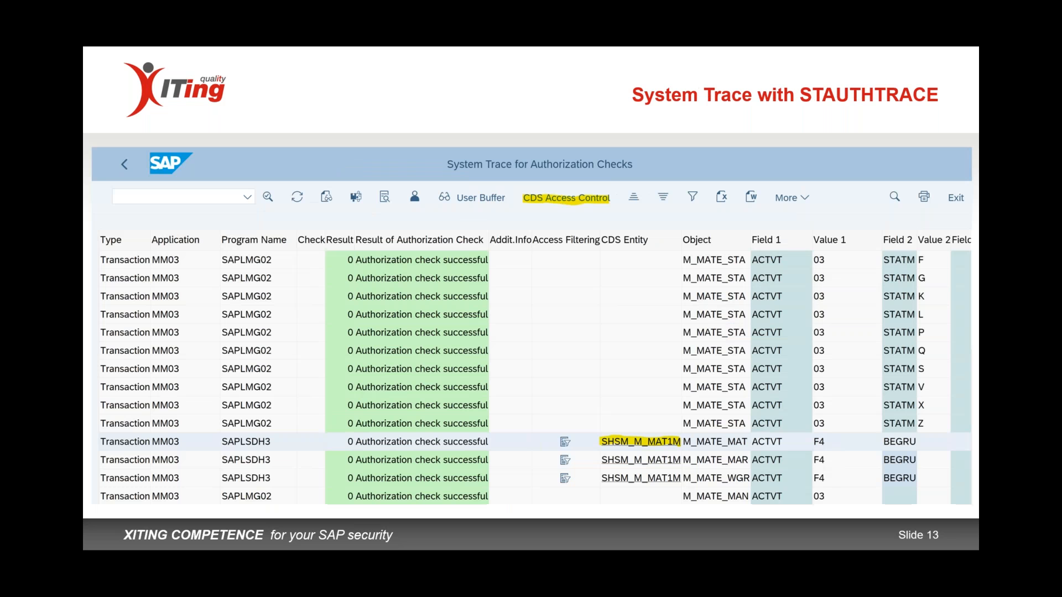
{"action": "key", "text": "Left"}
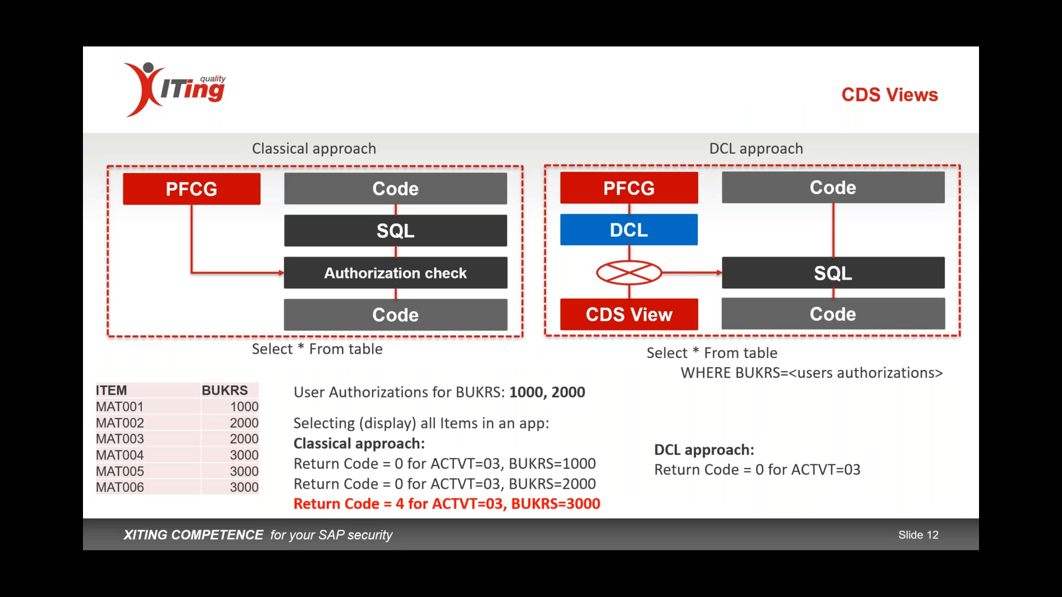